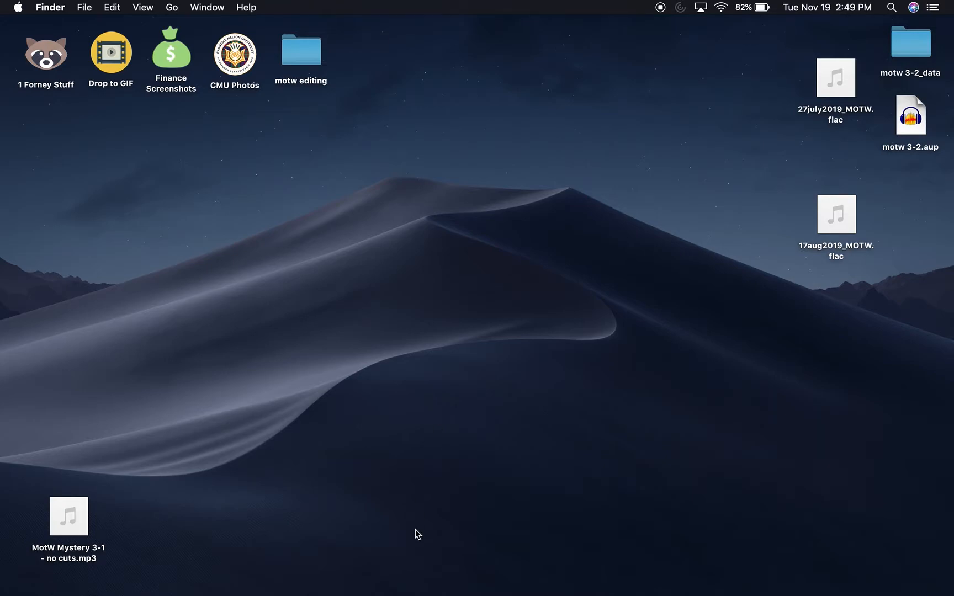
pyautogui.moveTo(416, 594)
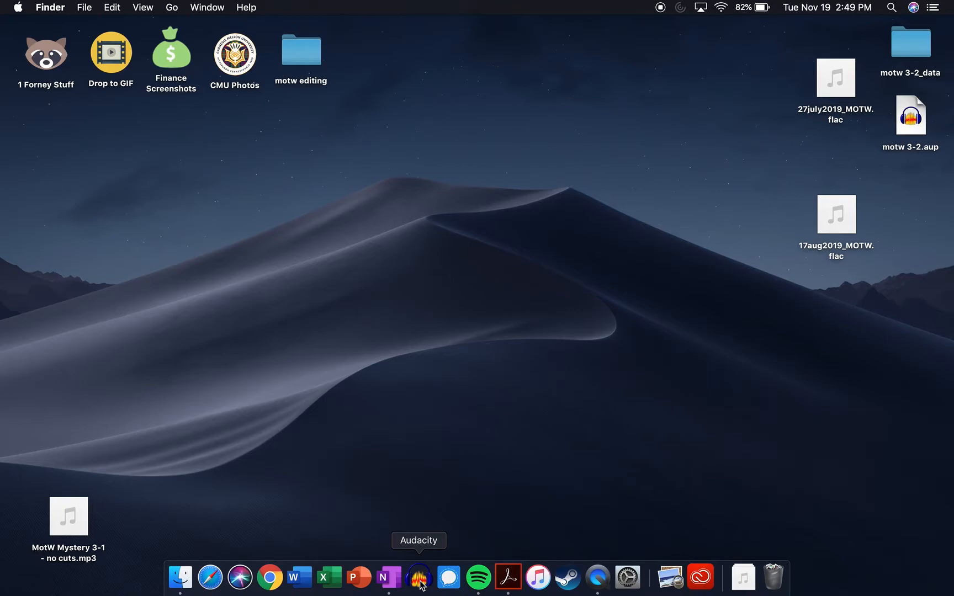
pyautogui.click(825, 209)
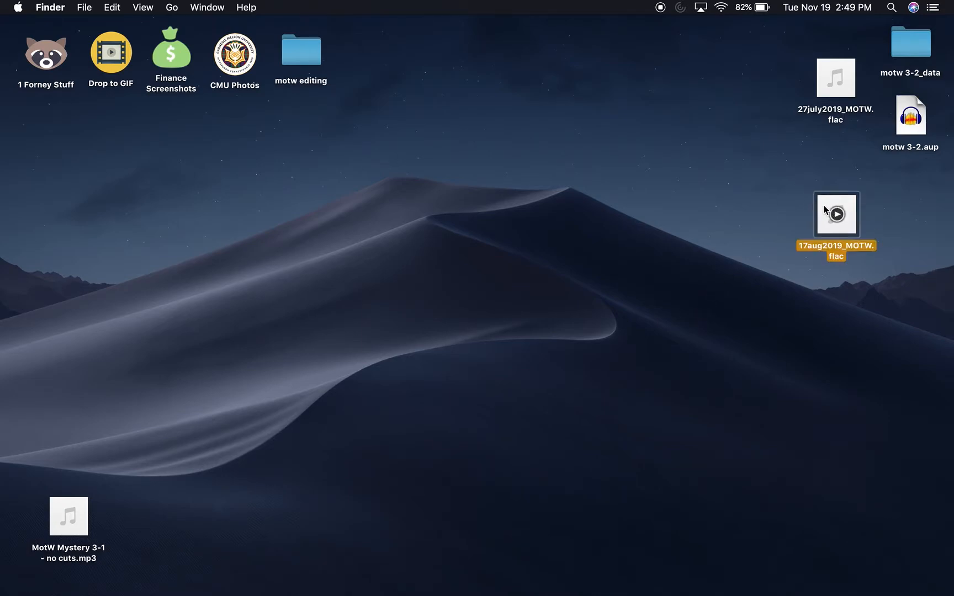
pyautogui.click(810, 111)
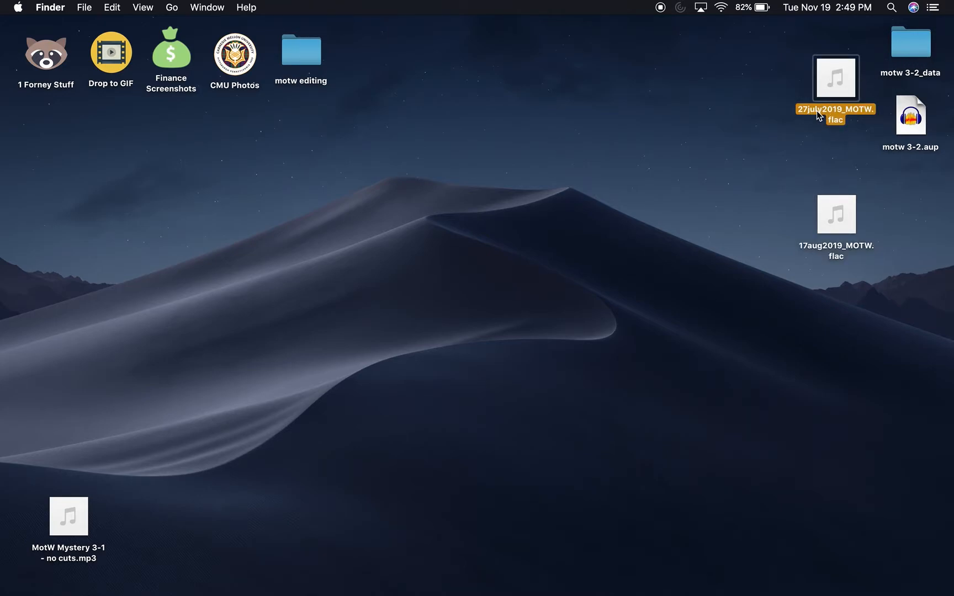
pyautogui.click(729, 167)
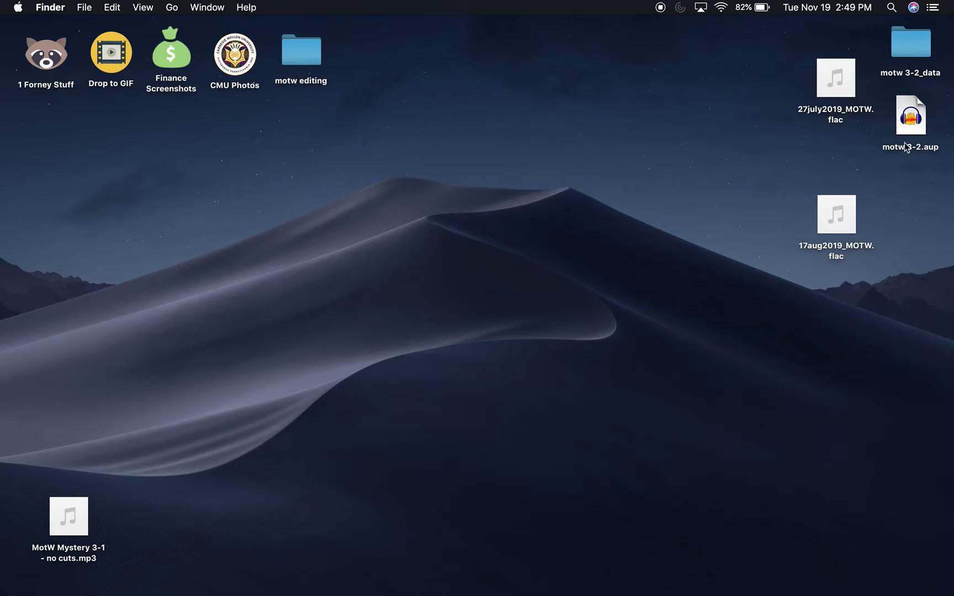
pyautogui.rightClick(830, 228)
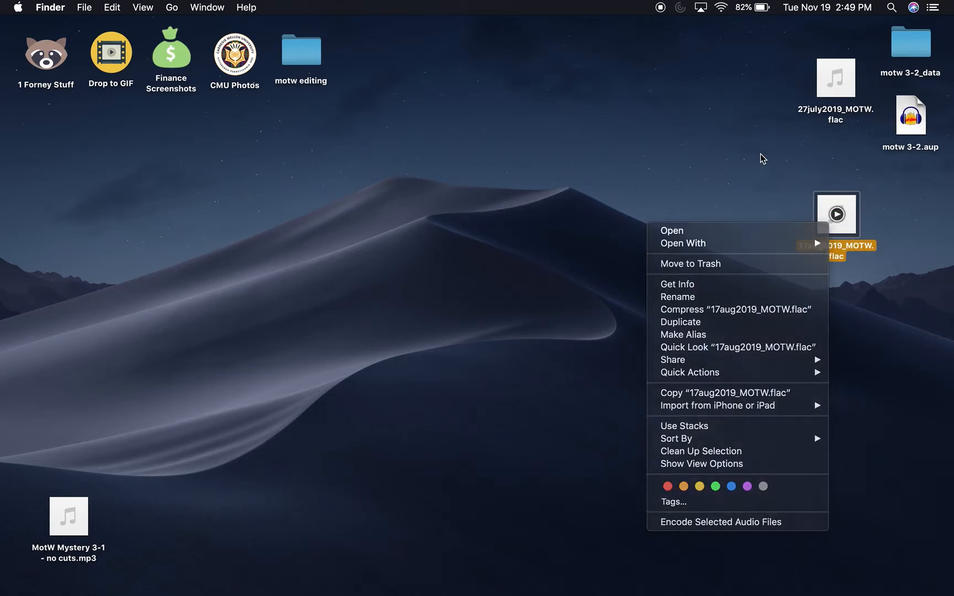
pyautogui.click(761, 155)
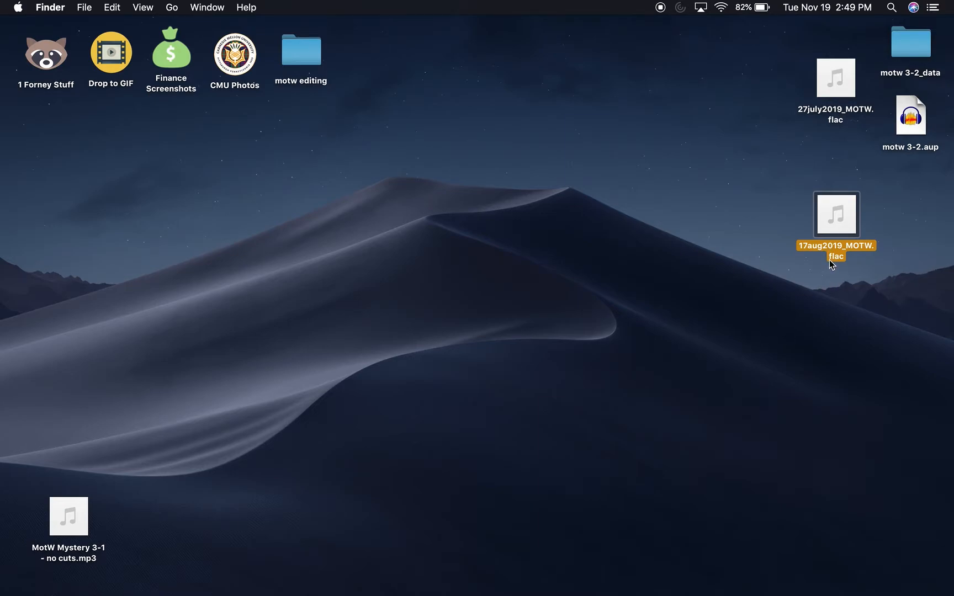
pyautogui.click(828, 284)
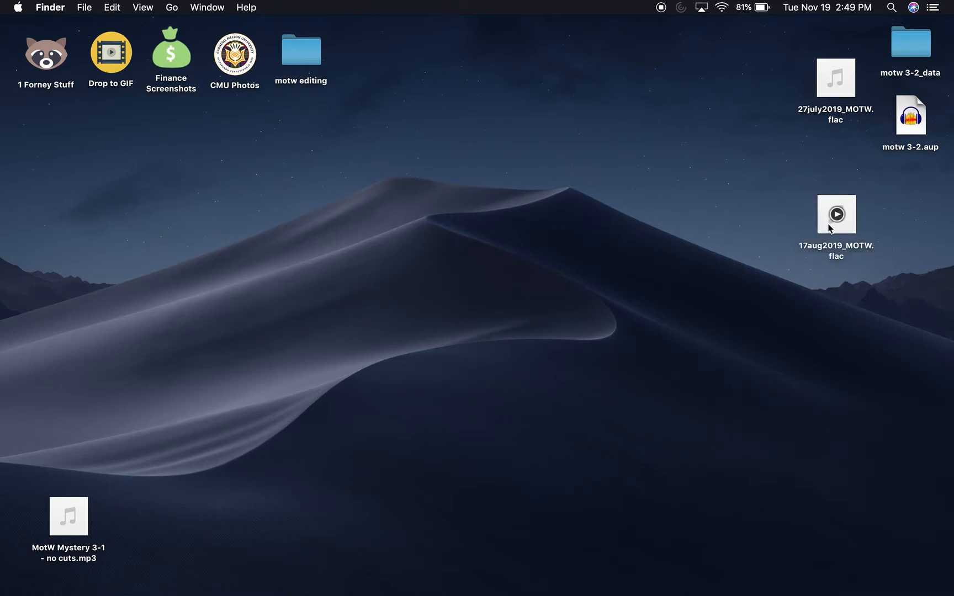
# - Open the desktop recording 17aug2019_MOTW.flac in Audacity
pyautogui.rightClick(828, 224)
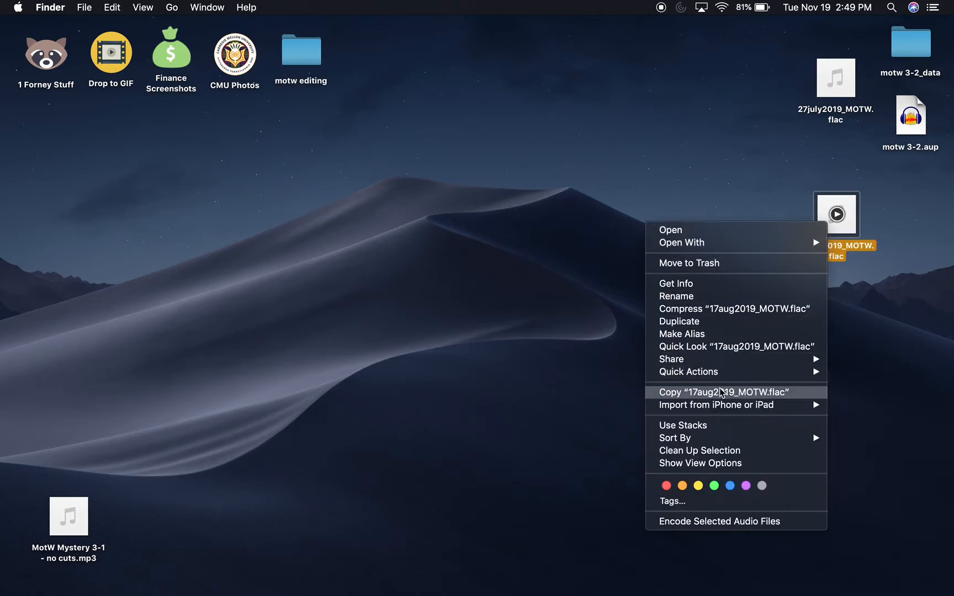
pyautogui.moveTo(703, 243)
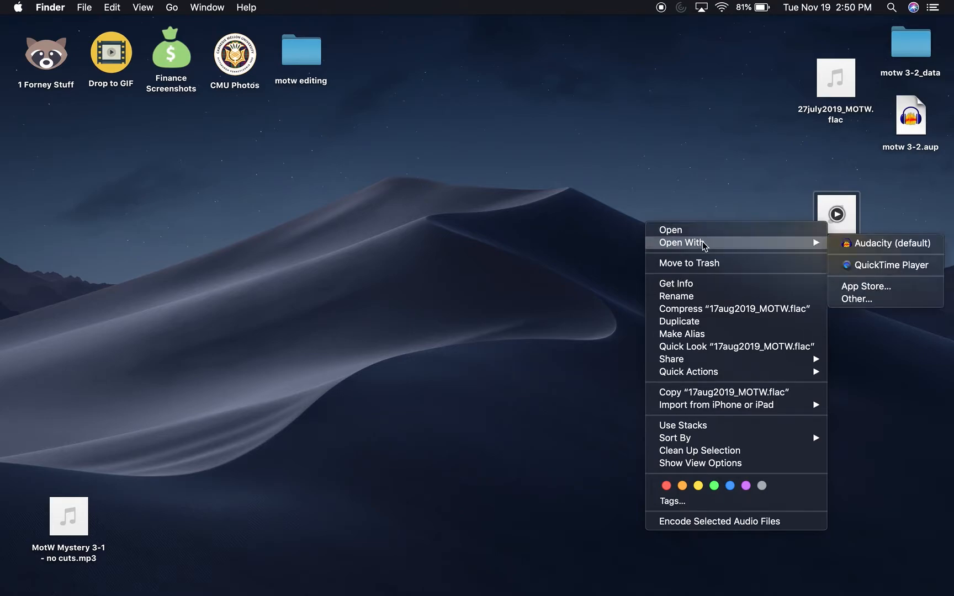
pyautogui.click(916, 243)
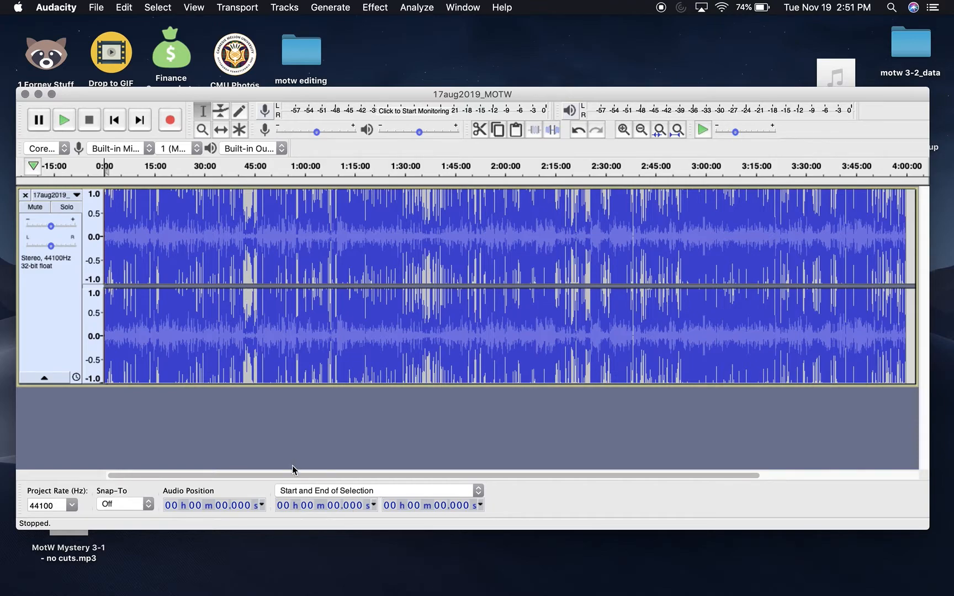
# - Place the cursor at several points in the first 40 minutes of the track, ending at about 29 min 56 s
pyautogui.moveTo(289, 480); pyautogui.dragTo(192, 477)
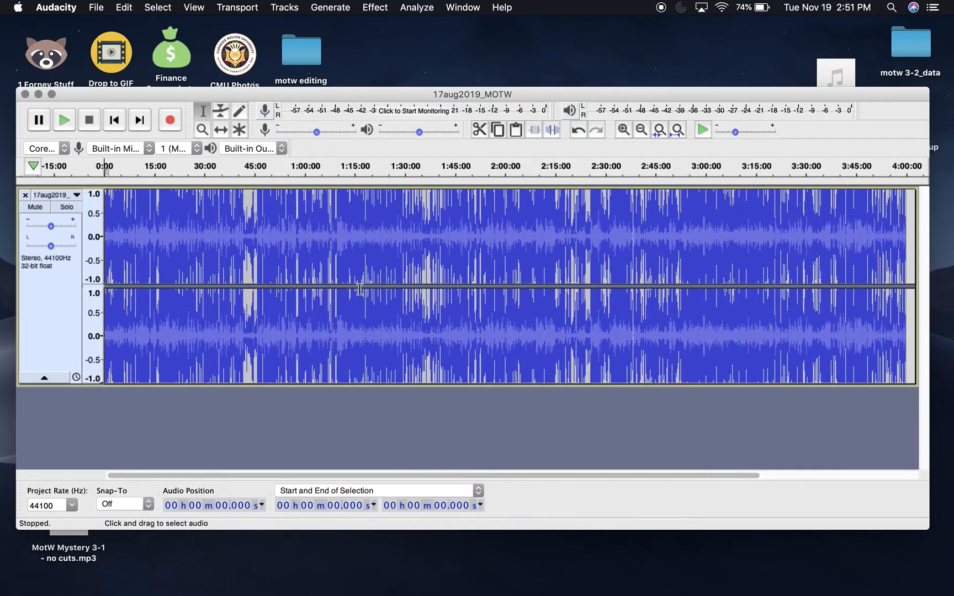
pyautogui.click(226, 329)
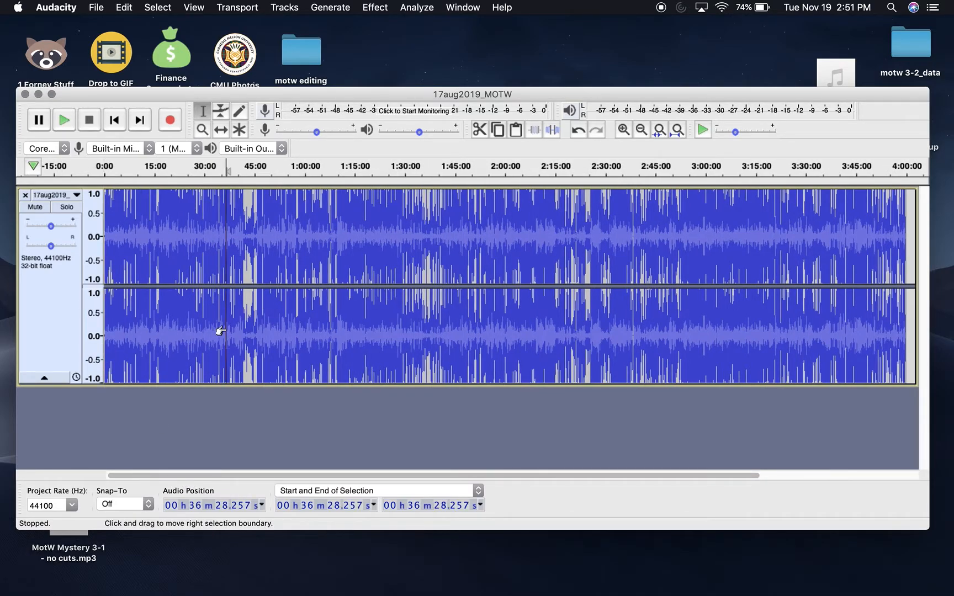
pyautogui.click(185, 328)
pyautogui.click(132, 315)
pyautogui.click(189, 223)
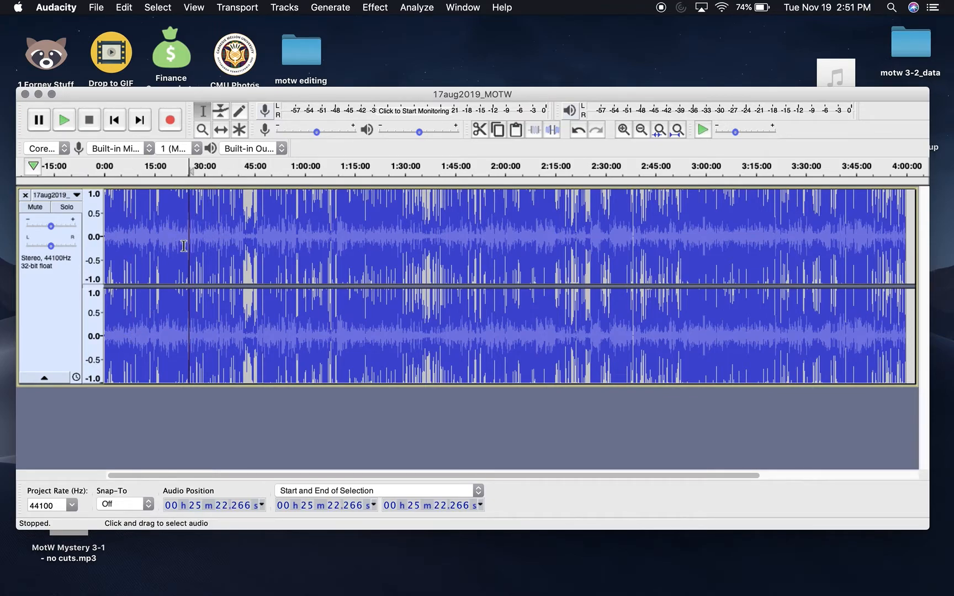
pyautogui.click(184, 232)
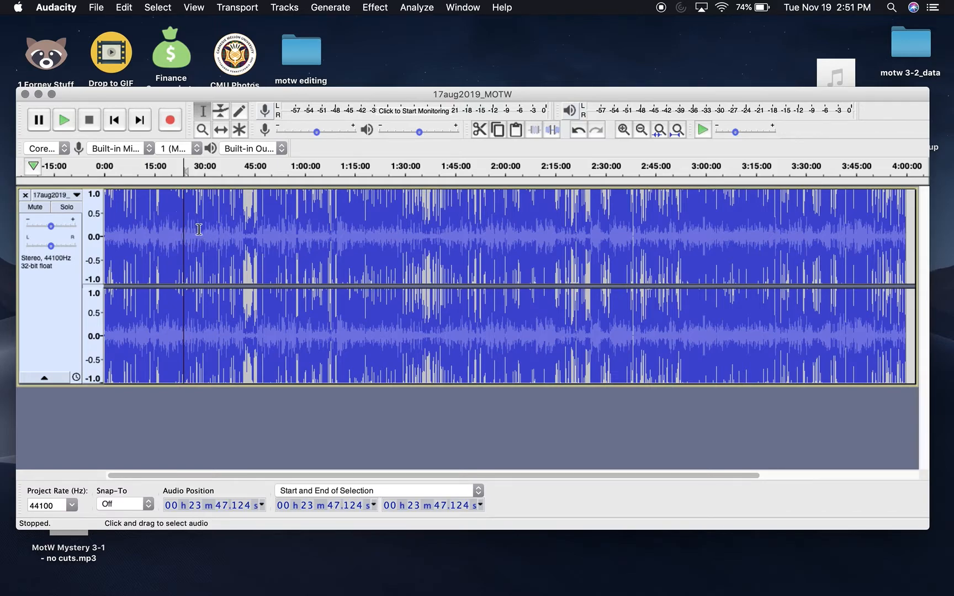
pyautogui.click(205, 198)
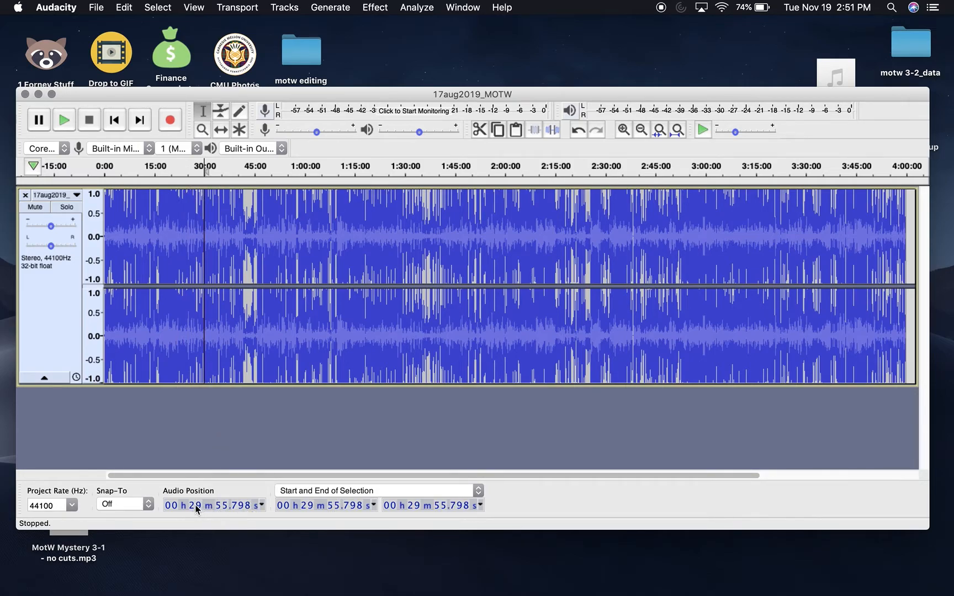
# - Nudge the cursor forward to about 30 min 55 s and back to about 29 min 56 s
pyautogui.press('Right')
pyautogui.press('Right')
pyautogui.press('Right')
pyautogui.press('Right')
pyautogui.press('Right')
pyautogui.press('Right')
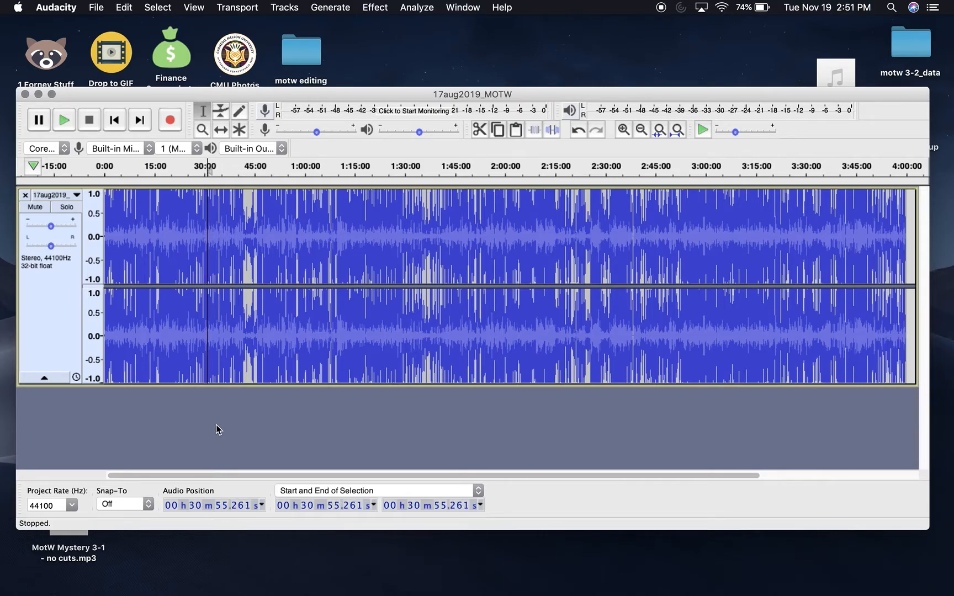
pyautogui.press('Left')
pyautogui.press('Left')
pyautogui.press('Left')
pyautogui.press('Left')
pyautogui.press('Left')
pyautogui.press('Left')
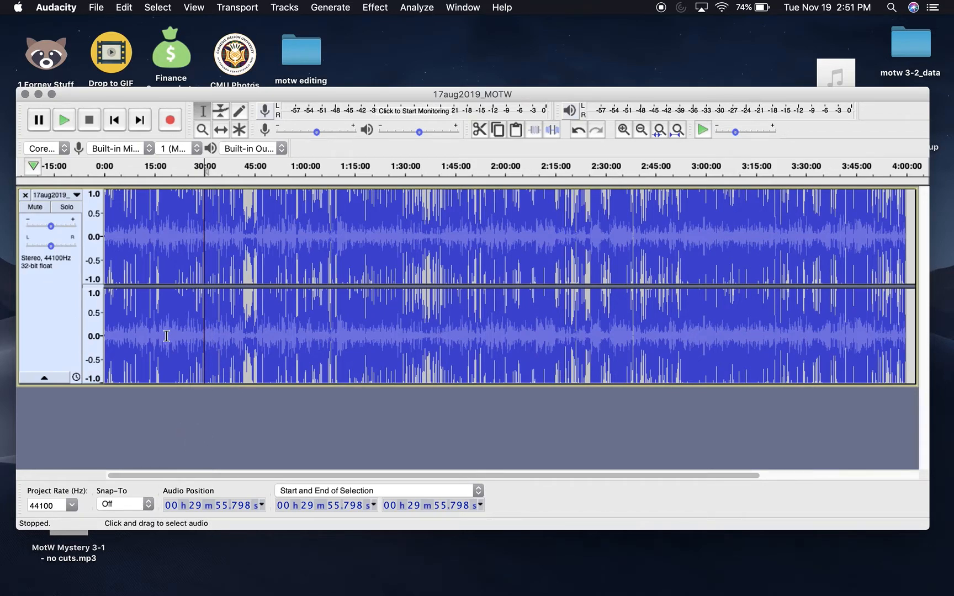
# - Nudge the cursor forward to about 30 min 20 s and reposition it at about 26 min 46 s
pyautogui.press('Right')
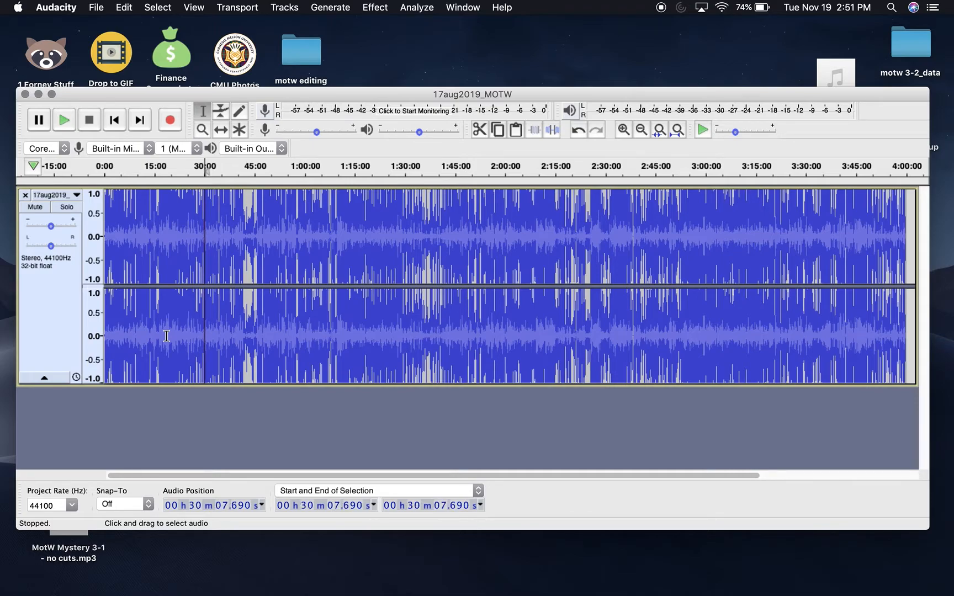
pyautogui.press('Right')
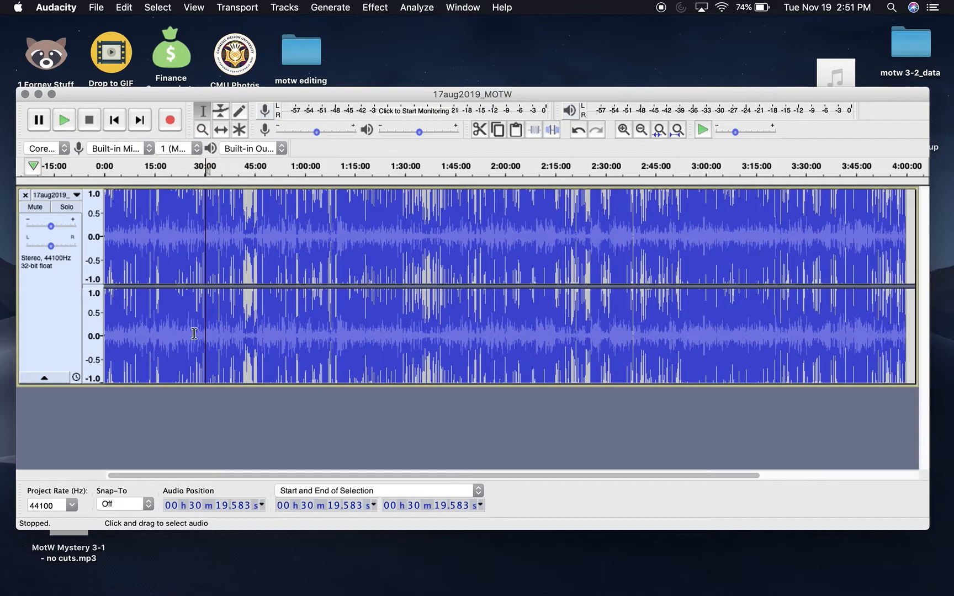
pyautogui.click(193, 334)
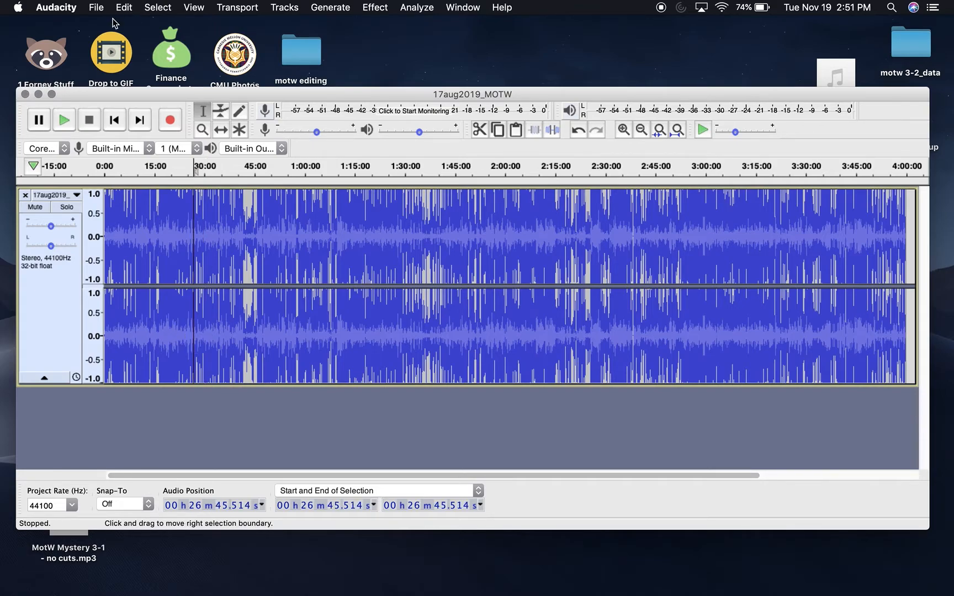
# - Look up the available zoom commands and their keyboard equivalents
pyautogui.click(96, 8)
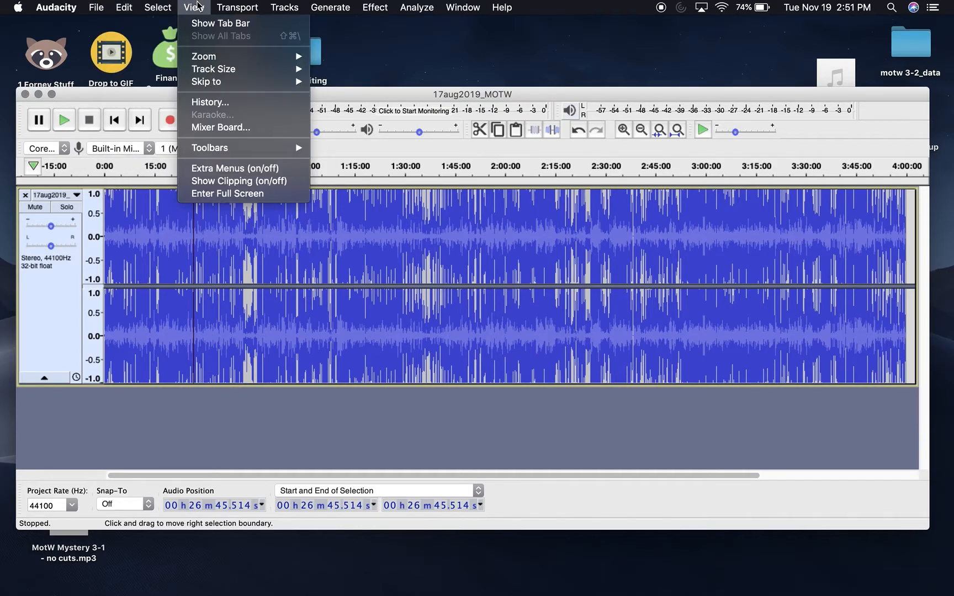
pyautogui.moveTo(158, 8)
pyautogui.moveTo(194, 7)
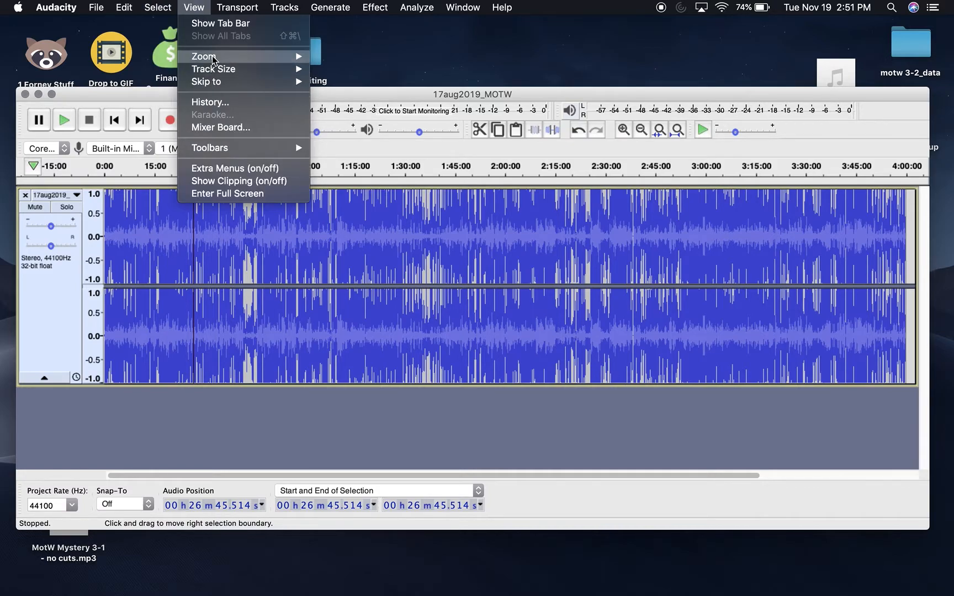
pyautogui.moveTo(212, 58)
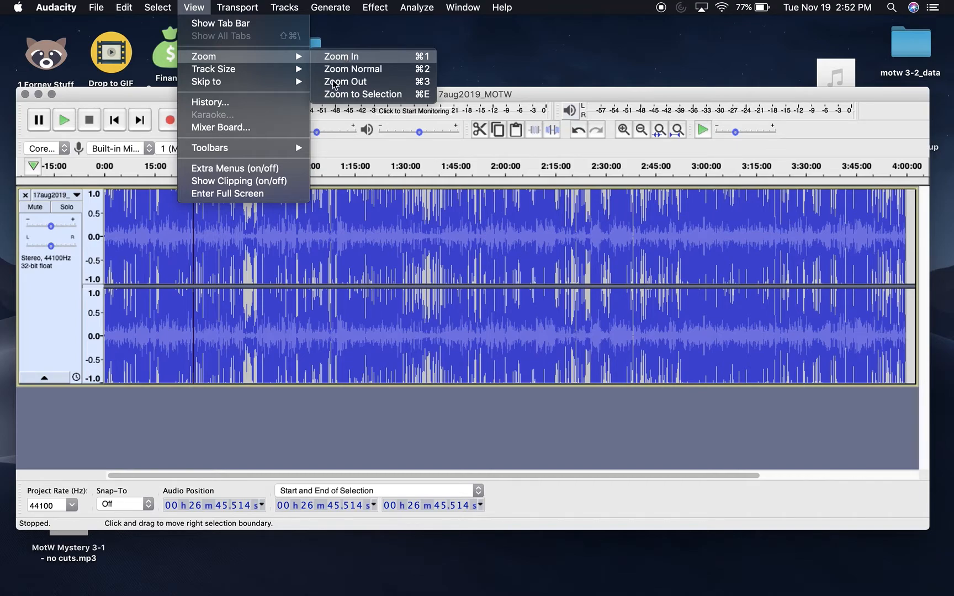
pyautogui.click(336, 410)
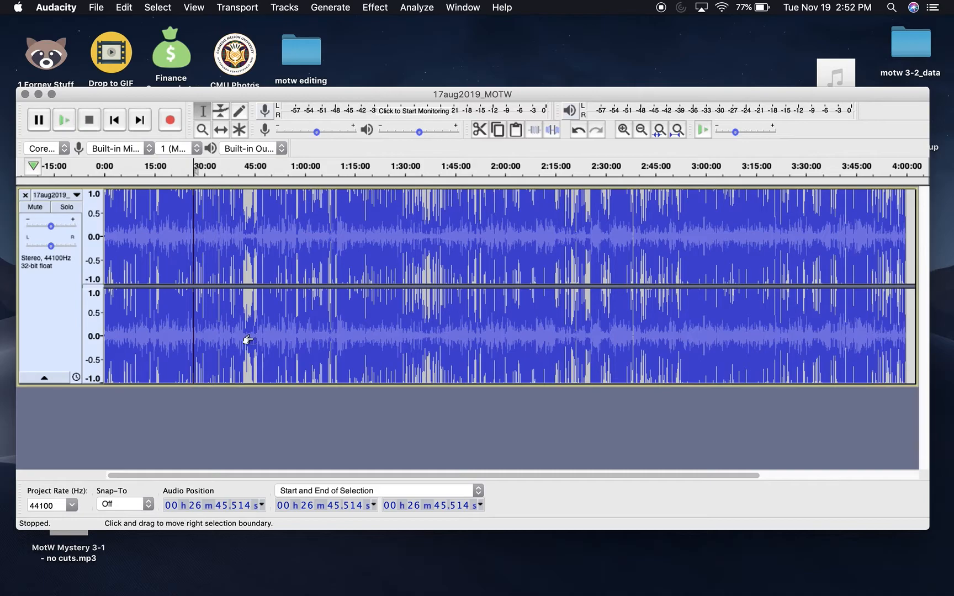
# - Examine the waveform at different magnifications, from individual samples near 38:50 out to a multi-hour overview starting at the beginning
pyautogui.scroll(5, 229, 330)
pyautogui.scroll(-3, 229, 330)
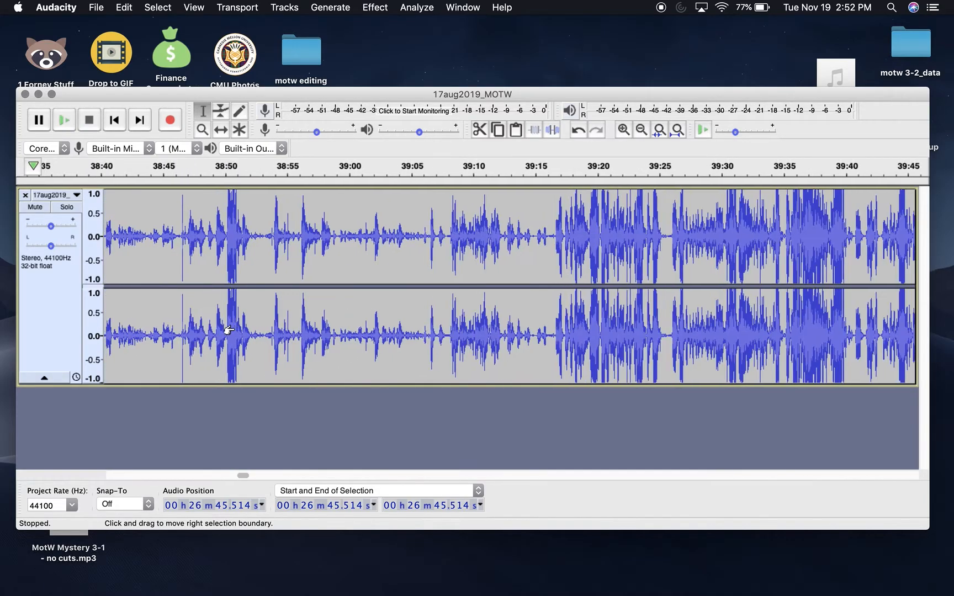
pyautogui.scroll(4, 229, 330)
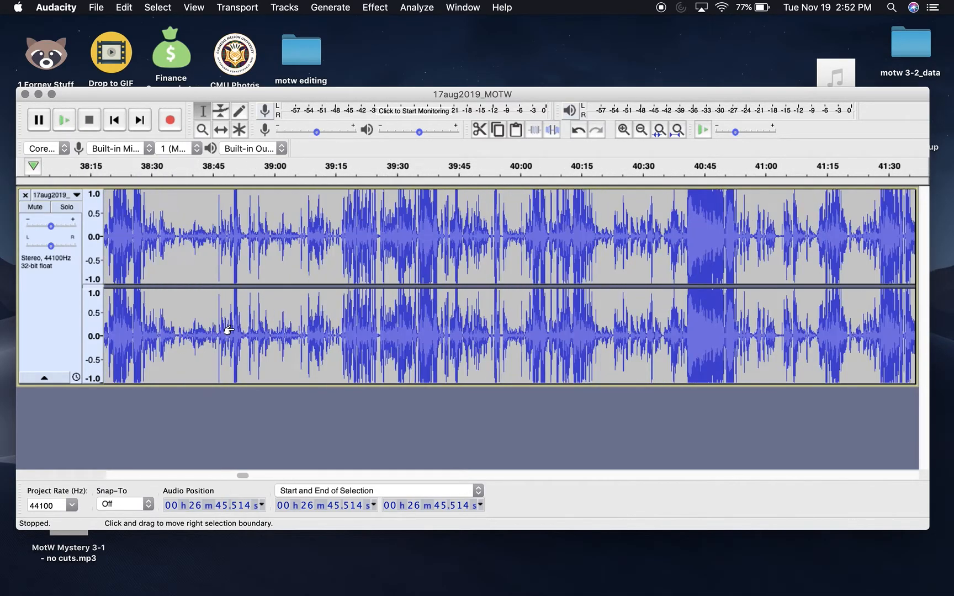
pyautogui.scroll(10, 229, 330)
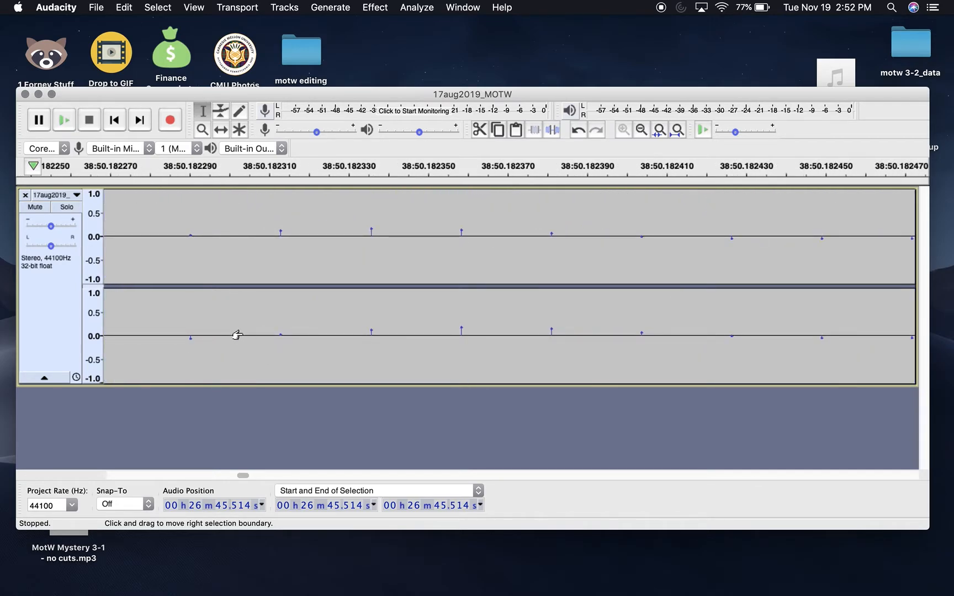
pyautogui.scroll(-15, 237, 335)
pyautogui.scroll(6, 237, 335)
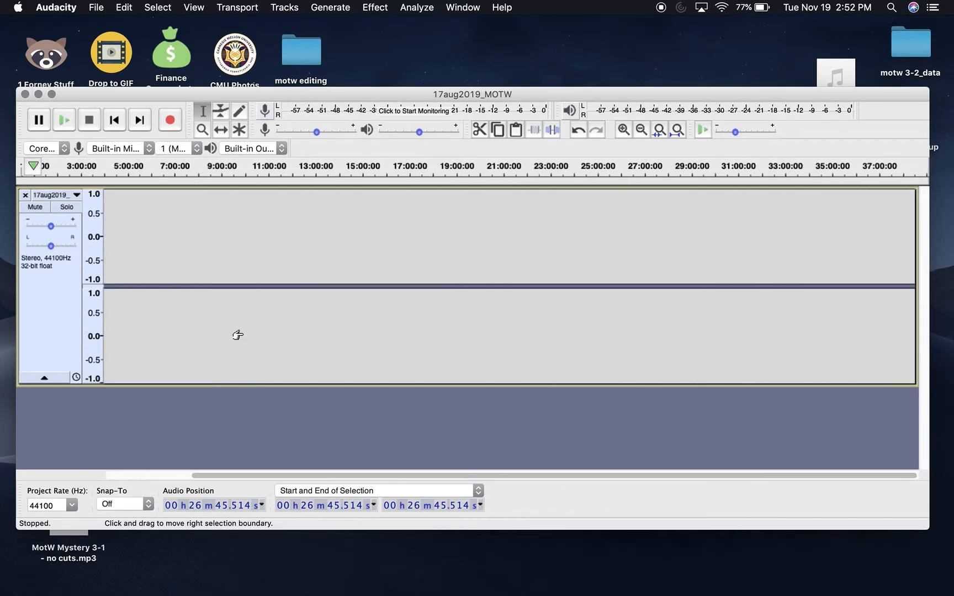
pyautogui.moveTo(458, 475); pyautogui.dragTo(358, 475)
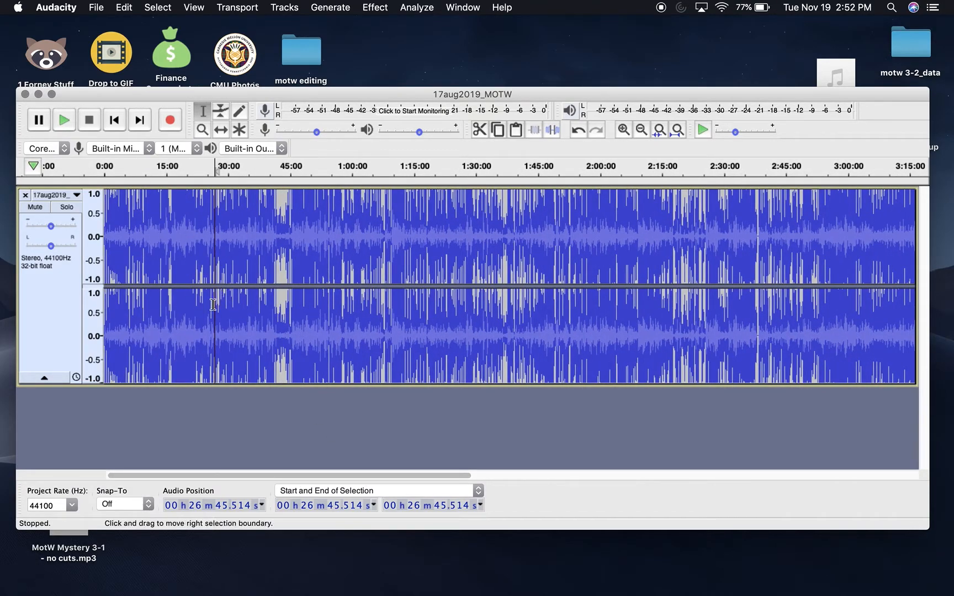
# - Select about the first 30 seconds of the track and collapse the selection to the track's start
pyautogui.scroll(4, 210, 332)
pyautogui.moveTo(205, 475); pyautogui.dragTo(146, 480)
pyautogui.click(128, 312)
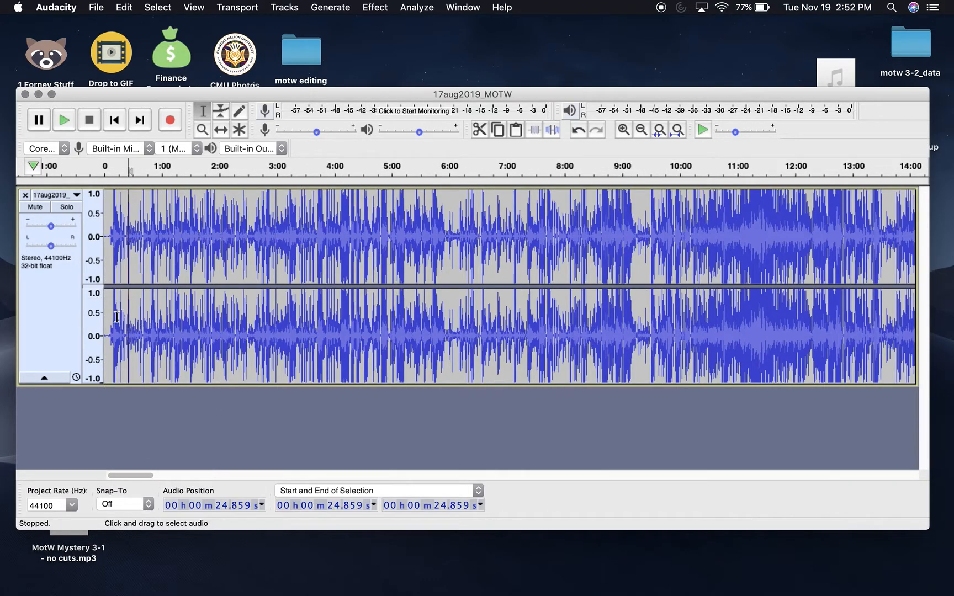
pyautogui.click(156, 311)
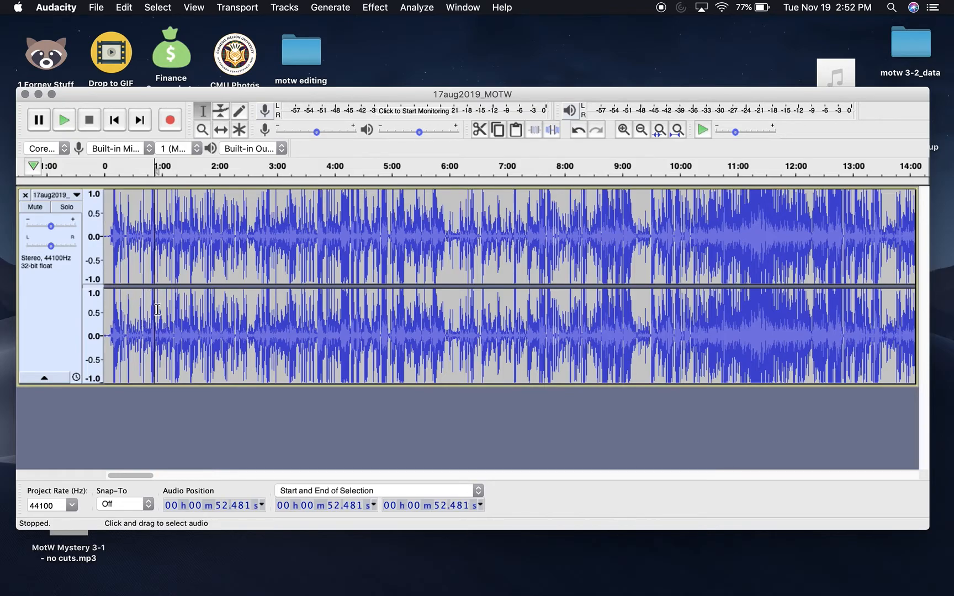
pyautogui.moveTo(133, 312); pyautogui.dragTo(90, 315)
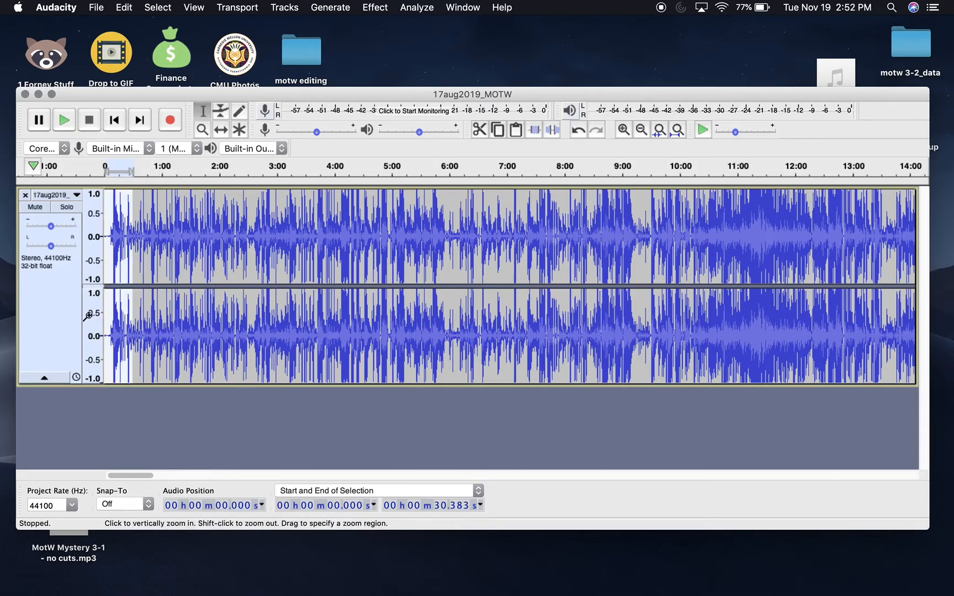
pyautogui.press('Left')
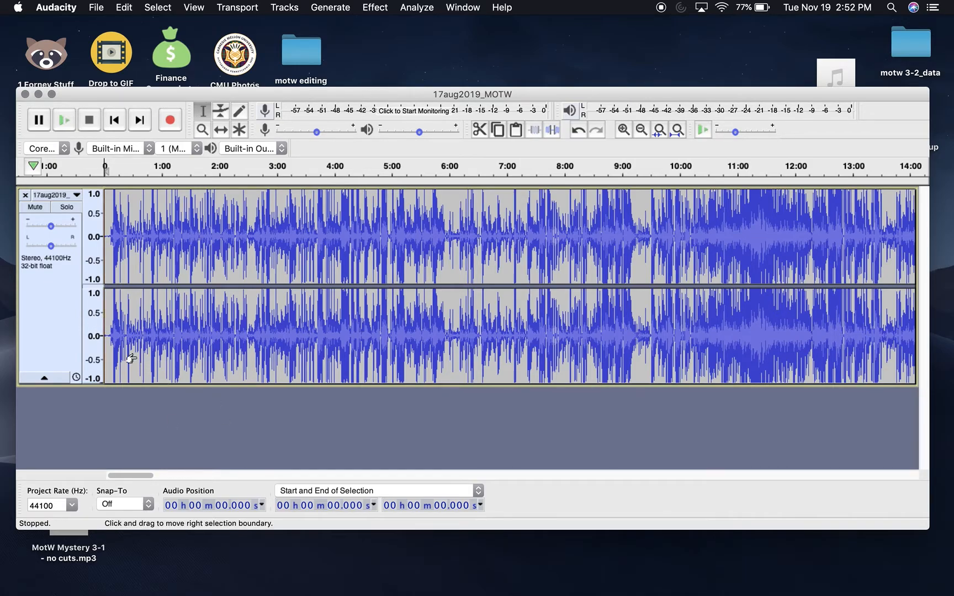
# - Select the quiet stretch before the speech at the track's start, from about 0.7 s to 5.4 s
pyautogui.scroll(4, 103, 354)
pyautogui.moveTo(116, 476); pyautogui.dragTo(115, 478)
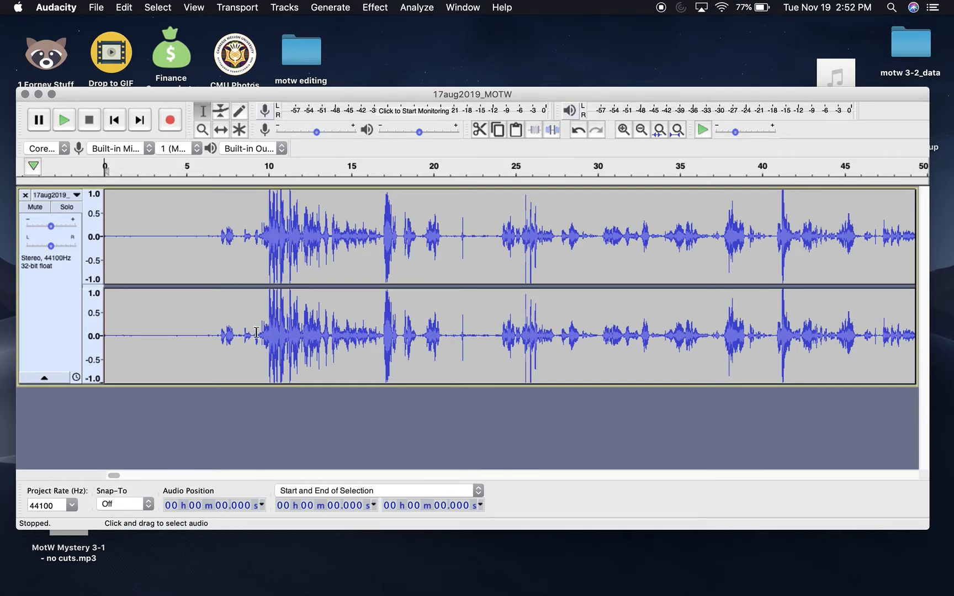
pyautogui.moveTo(115, 337); pyautogui.dragTo(192, 337)
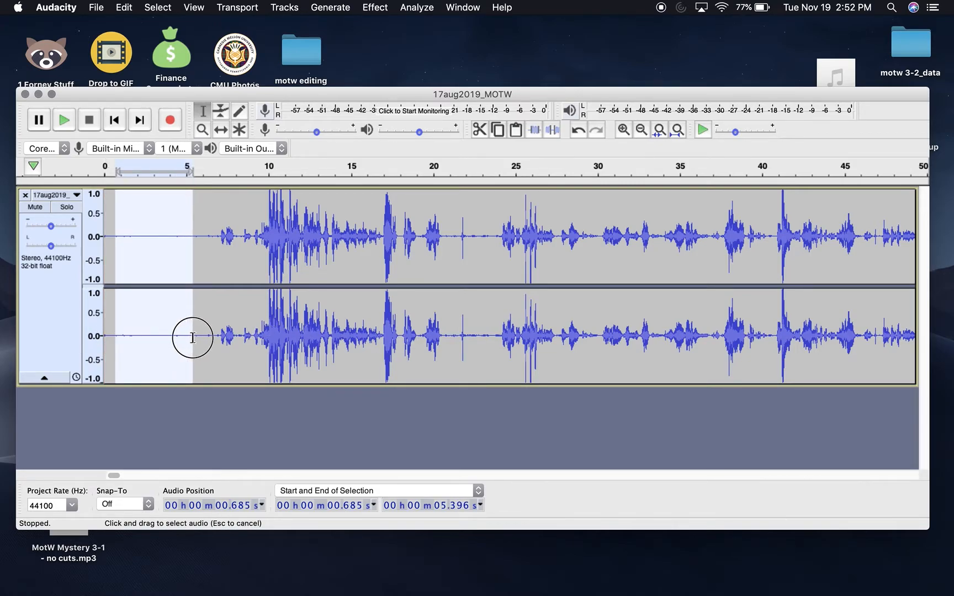
# - Select the loud burst of speech from about 9.3 s to 14.0 s
pyautogui.click(142, 335)
pyautogui.moveTo(115, 336); pyautogui.dragTo(334, 328)
pyautogui.click(153, 340)
pyautogui.click(191, 335)
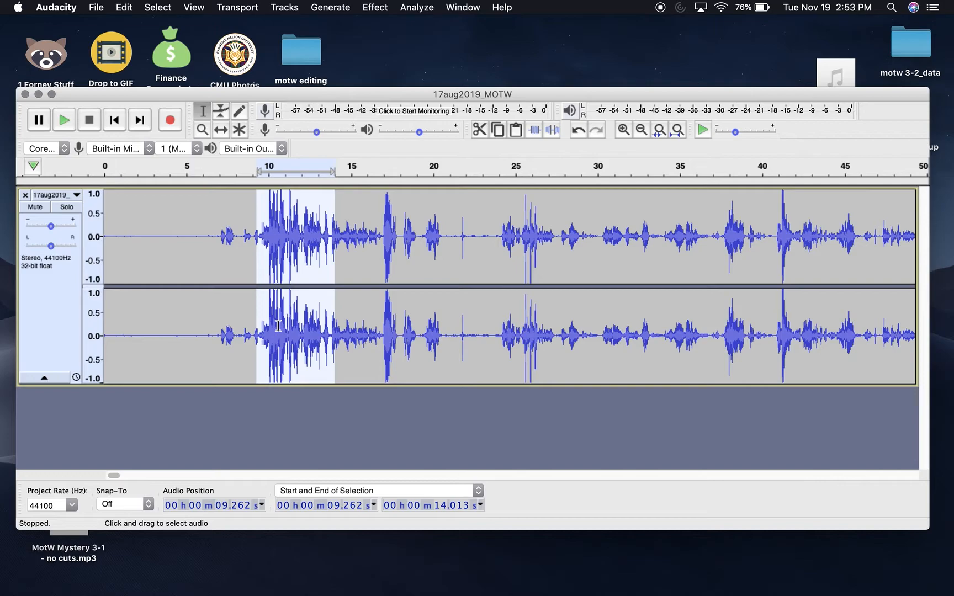
# - Place the cursor at about 1.1 s and nudge it back toward the track's start
pyautogui.click(123, 335)
pyautogui.press('Left')
pyautogui.press('Left')
pyautogui.press('Left')
pyautogui.press('Left')
pyautogui.press('Left')
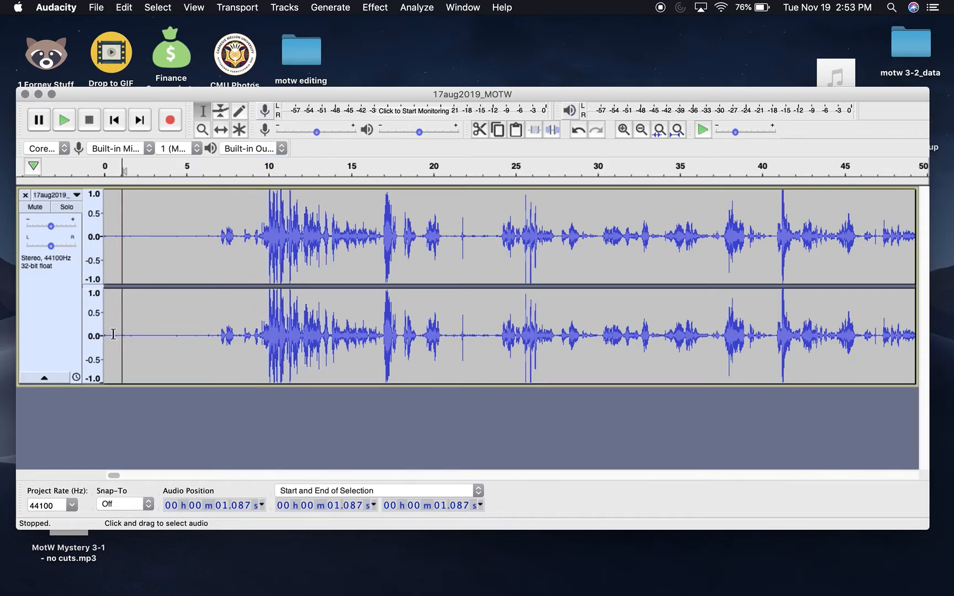
pyautogui.press('Left')
pyautogui.press('Left')
pyautogui.press('Left')
pyautogui.press('Left')
pyautogui.press('Left')
pyautogui.press('Left')
pyautogui.press('Left')
# - Select about the first 2 s of the track and collapse the selection to the very start
pyautogui.moveTo(137, 335); pyautogui.dragTo(88, 335)
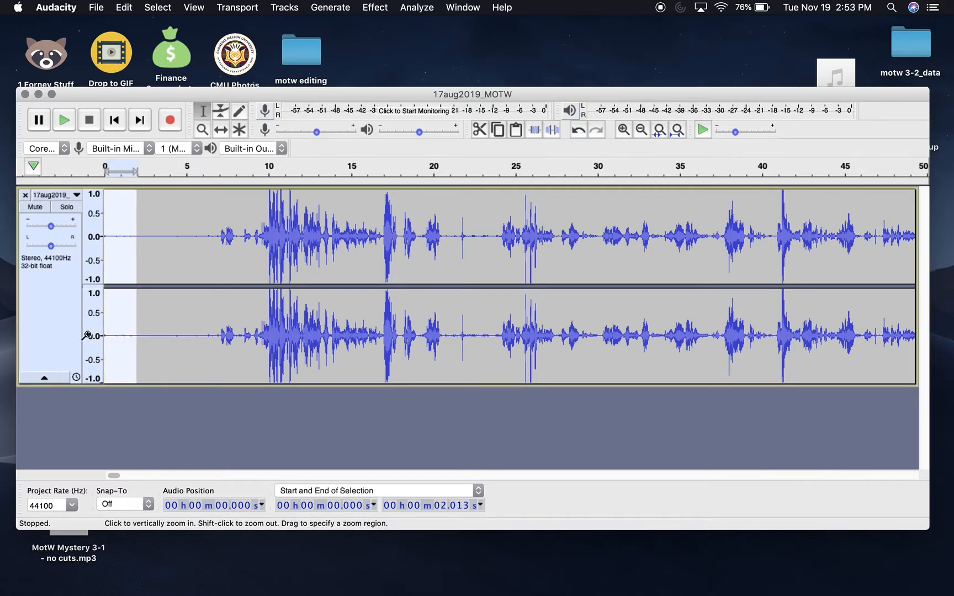
pyautogui.hscroll(1, 169, 334)
pyautogui.press('Left')
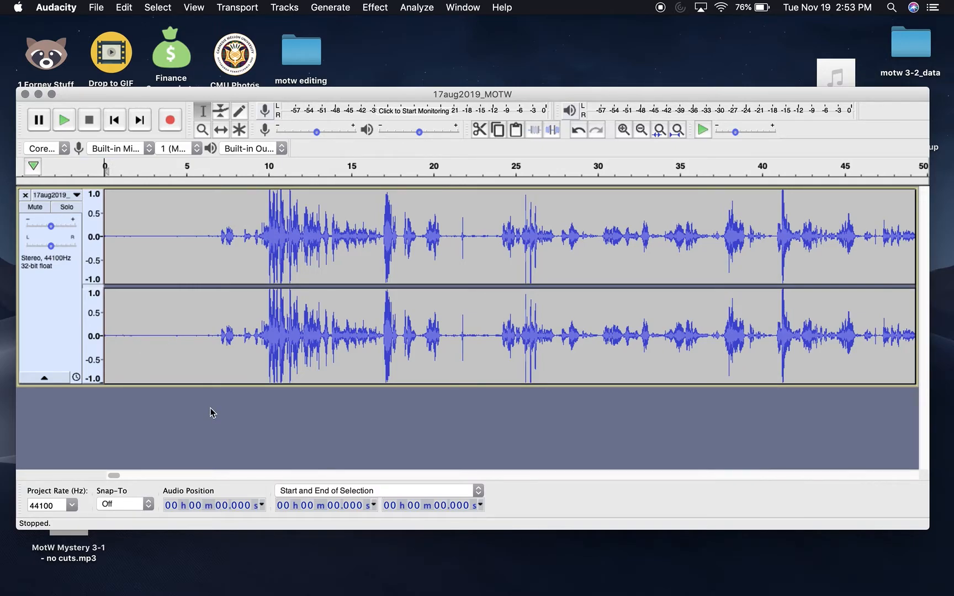
# - Adjust the system volume and listen to the recording from the start, stopping playback after about 18 s
pyautogui.press('XF86AudioRaiseVolume')
pyautogui.press('XF86AudioLowerVolume')
pyautogui.press('XF86AudioLowerVolume')
pyautogui.press('XF86AudioRaiseVolume')
pyautogui.press('space')
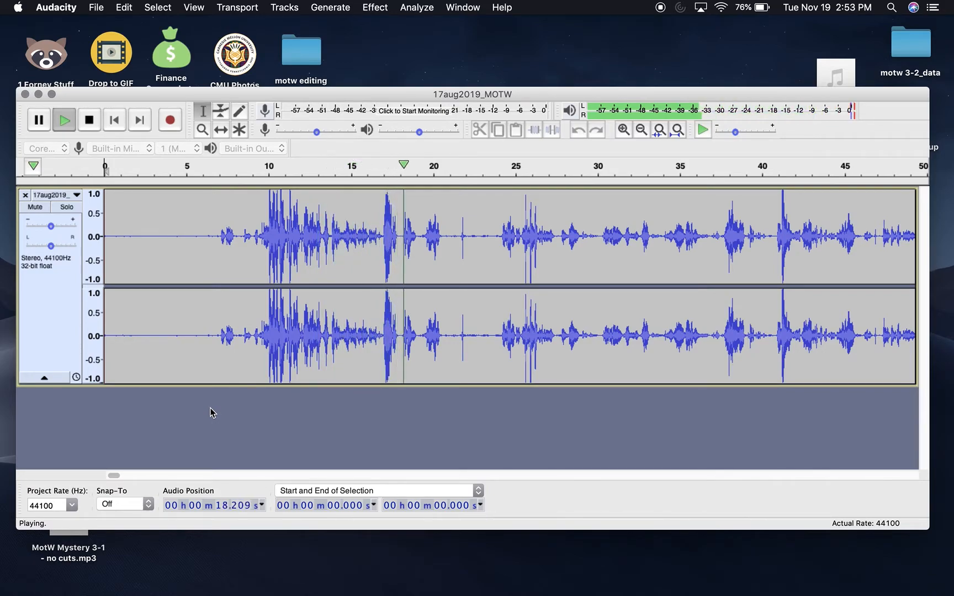
pyautogui.press('space')
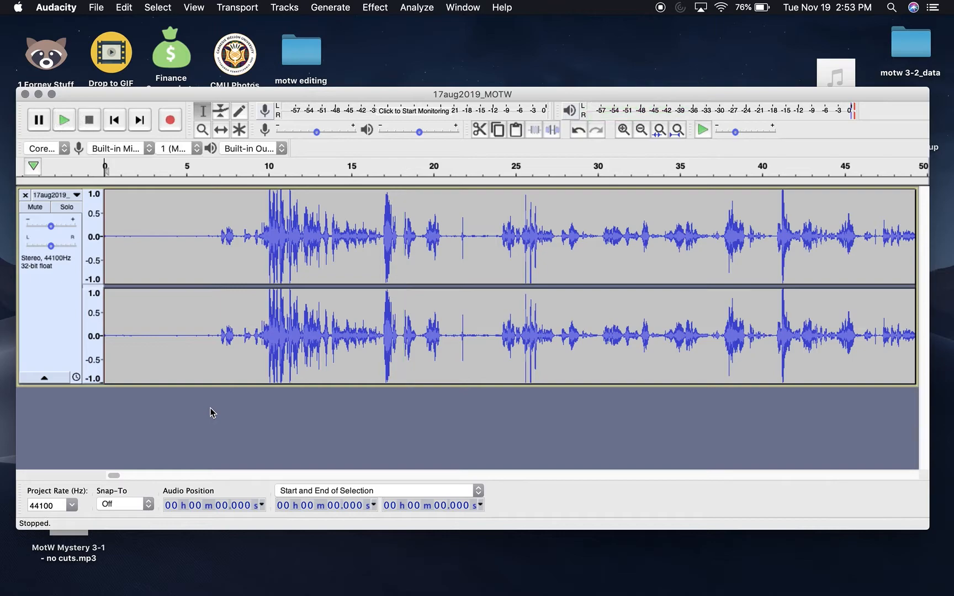
# - Select the entire track and replace the selection with a cursor at about 3.0 s
pyautogui.click(197, 337)
pyautogui.click(137, 335)
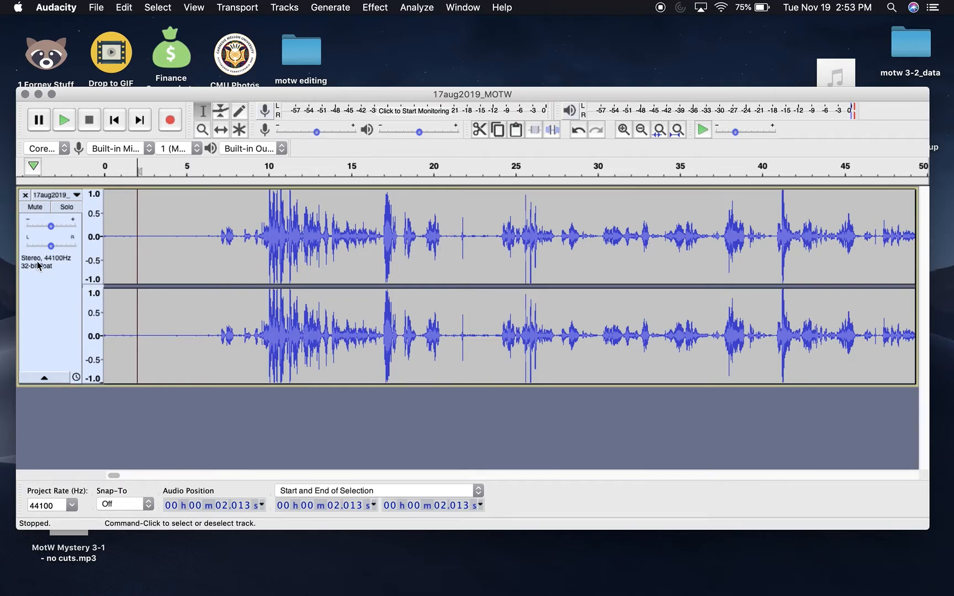
pyautogui.click(180, 227)
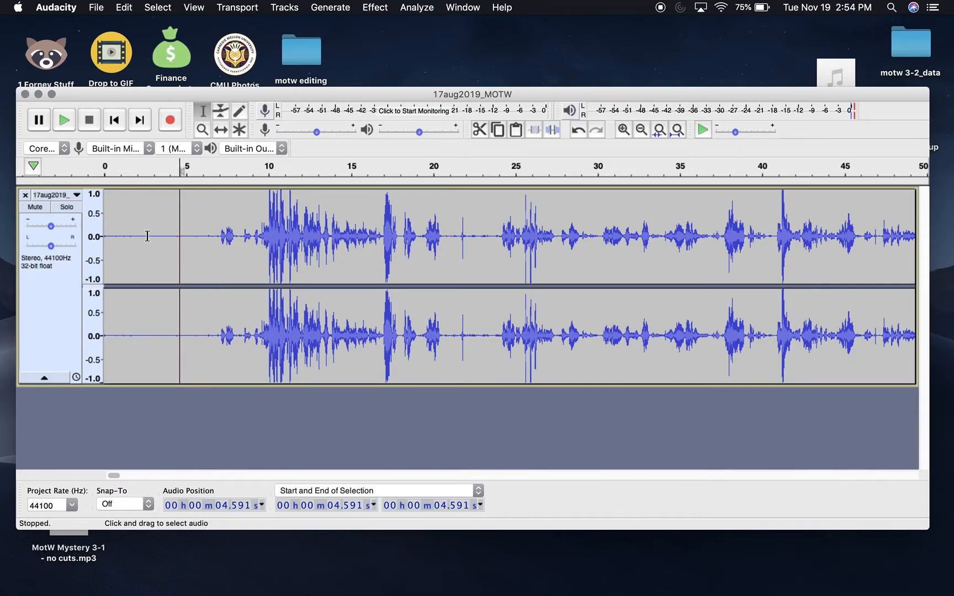
pyautogui.doubleClick(144, 228)
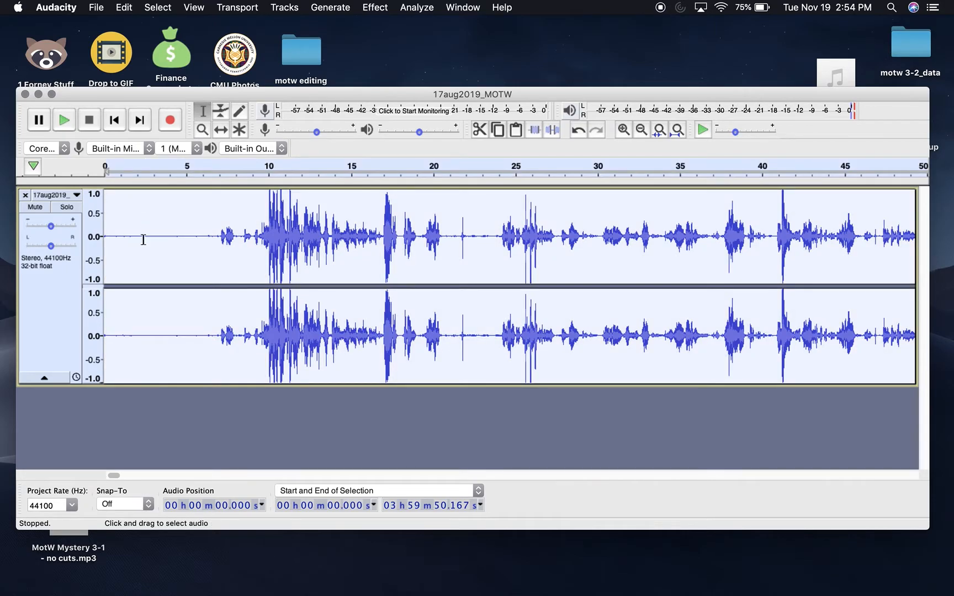
pyautogui.click(154, 332)
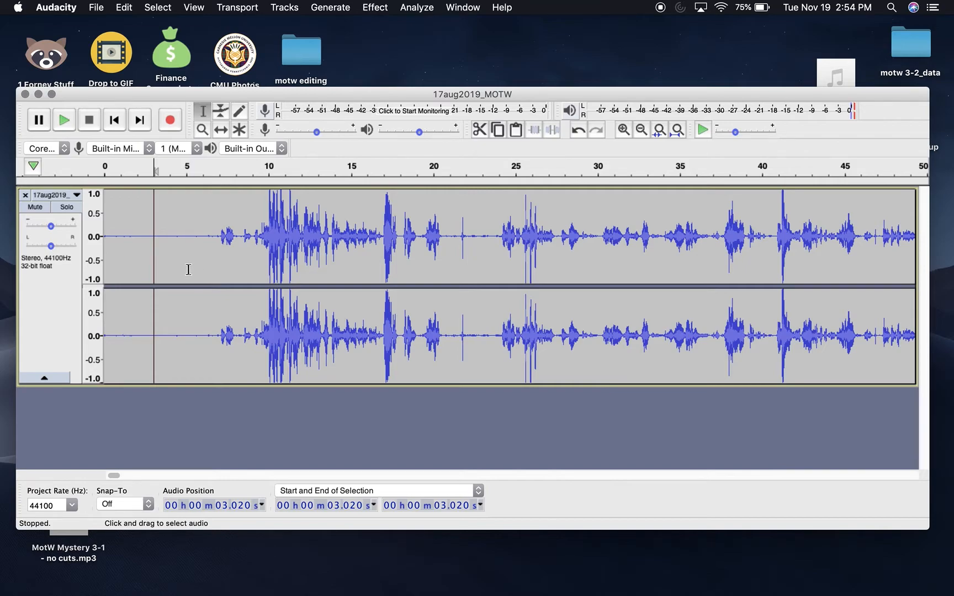
# - Select the entire track again and reduce the selection to a cursor at about 4.3 s
pyautogui.click(175, 251)
pyautogui.doubleClick(176, 251)
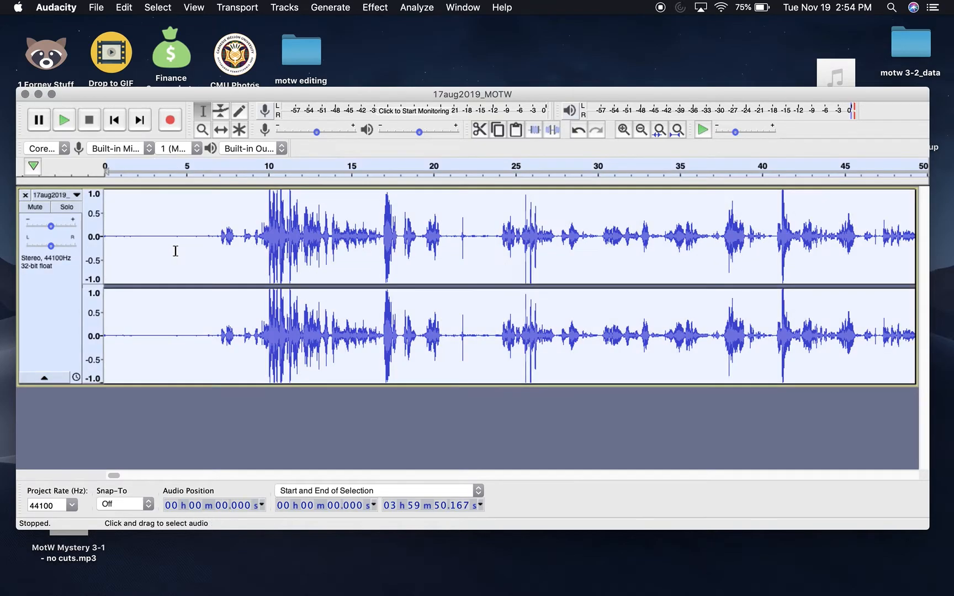
pyautogui.click(176, 251)
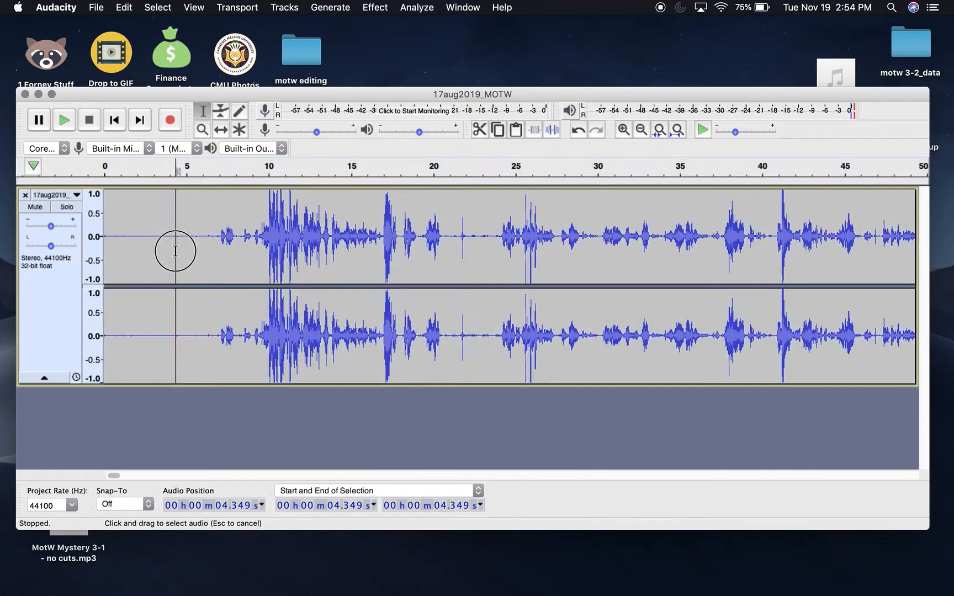
# - Select the stretch from about 1.0 s to 5.8 s, extend the selection to the whole track, and leave the cursor at about 2.8 s
pyautogui.moveTo(200, 232); pyautogui.dragTo(120, 238)
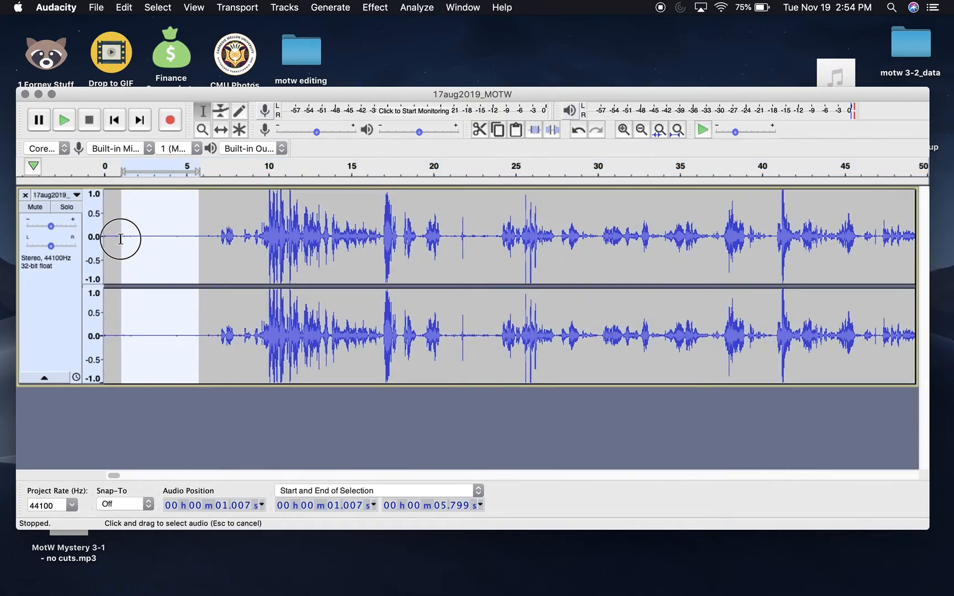
pyautogui.click(149, 241)
pyautogui.doubleClick(156, 242)
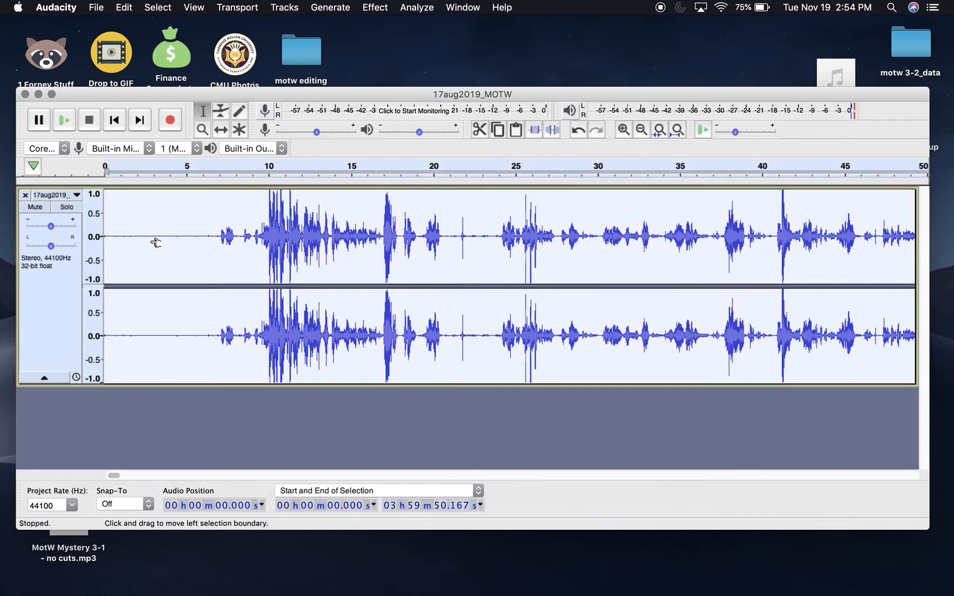
pyautogui.click(150, 241)
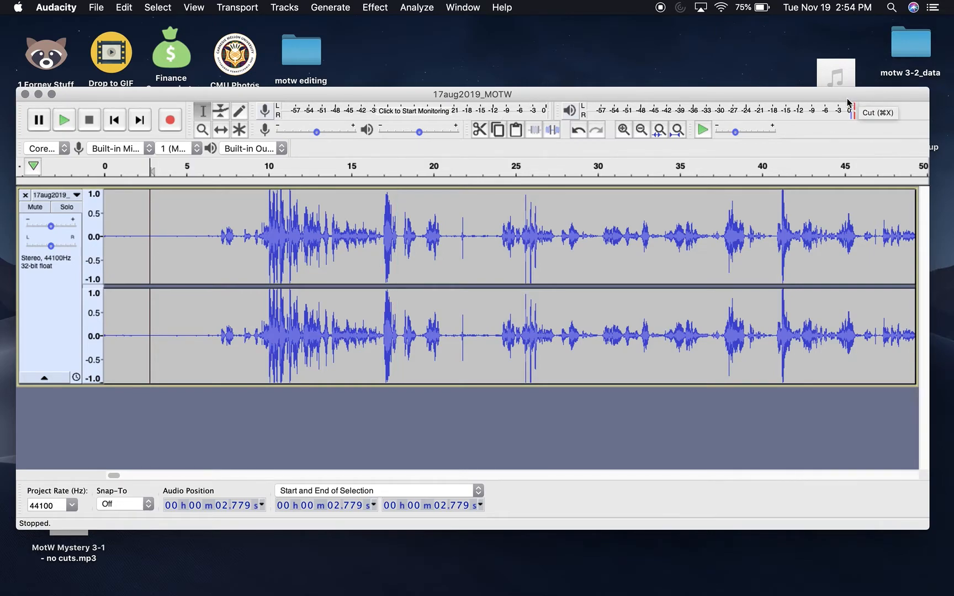
# - Save the recording to the Desktop as an Audacity project named motw 4
pyautogui.click(88, 7)
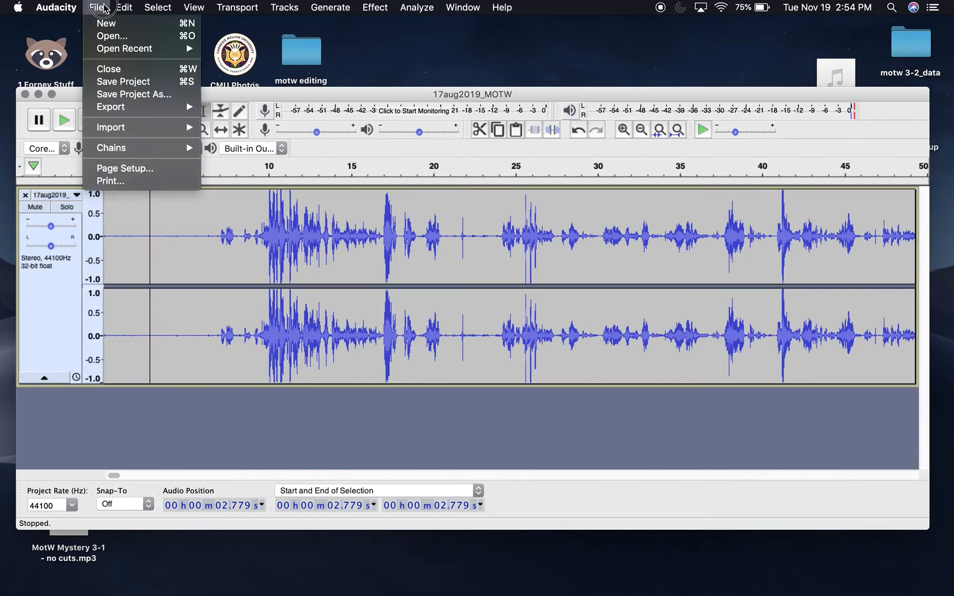
pyautogui.click(123, 81)
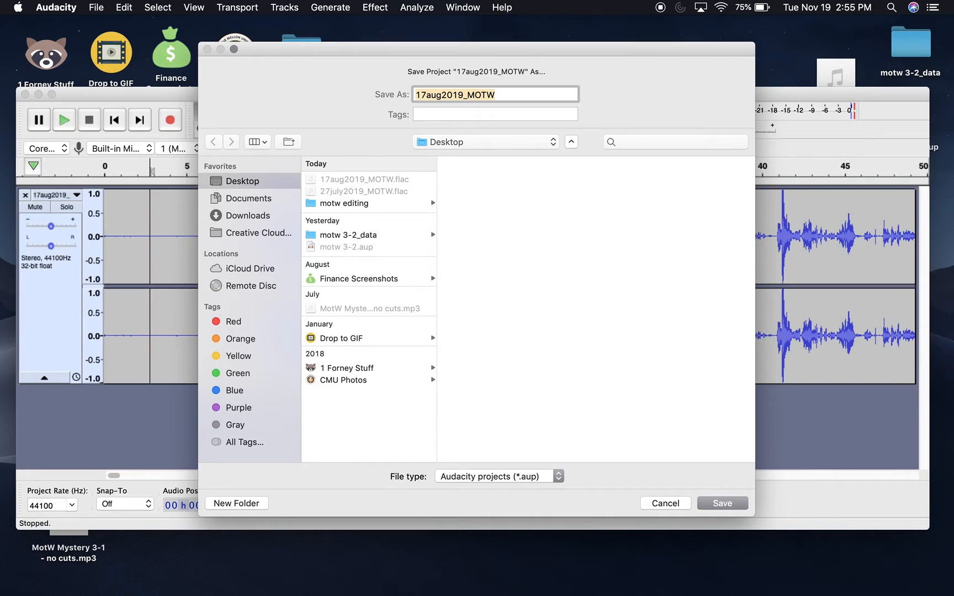
pyautogui.moveTo(871, 98)
pyautogui.mouseDown()
pyautogui.moveTo(806, 111)
pyautogui.moveTo(873, 98)
pyautogui.mouseUp()
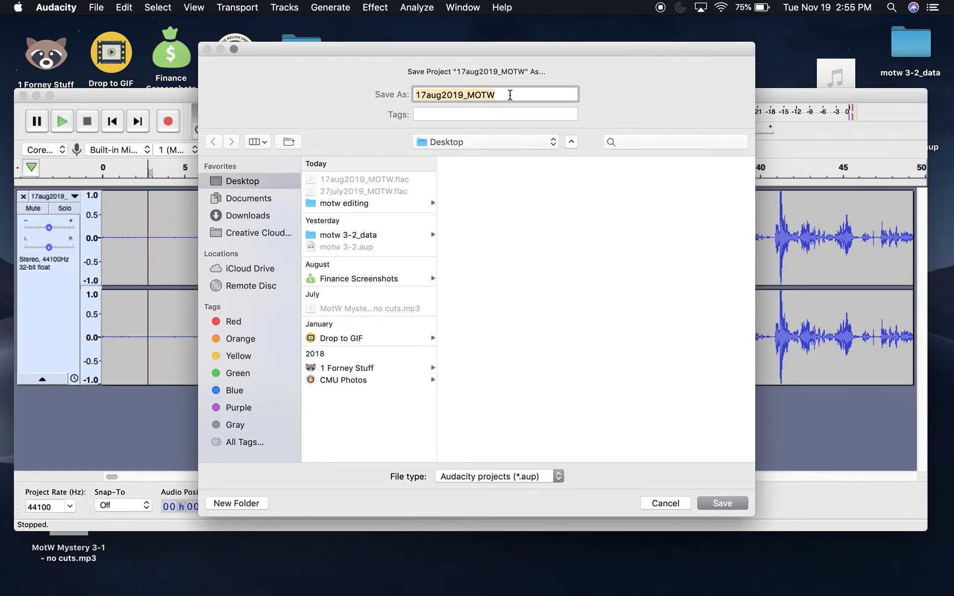
pyautogui.write('motw')
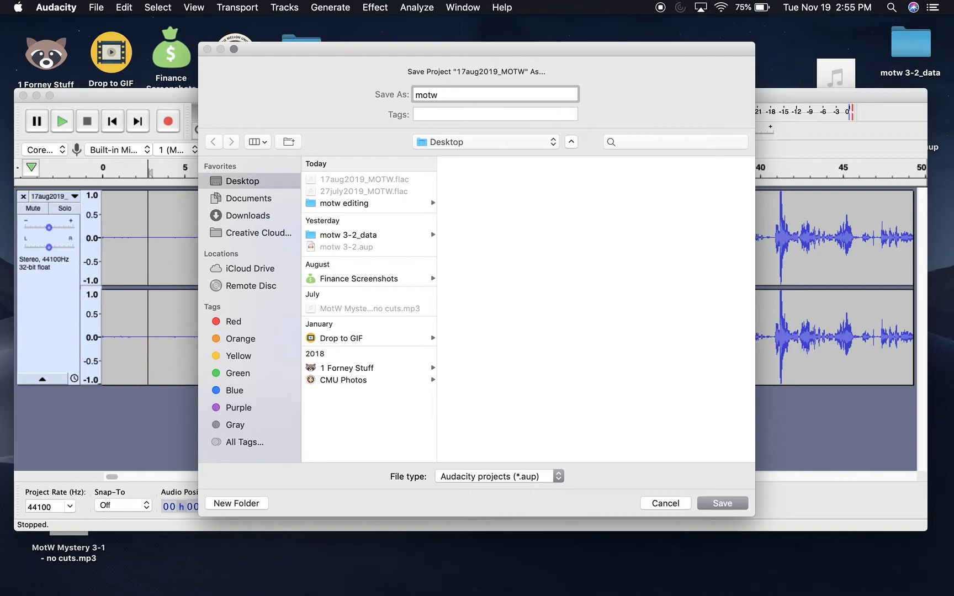
pyautogui.write(' 4.1.aup')
pyautogui.click(456, 95)
pyautogui.hotkey('shift', 'Left')
pyautogui.hotkey('shift', 'Left')
pyautogui.press('BackSpace')
pyautogui.press('BackSpace')
pyautogui.write('-2.')
pyautogui.press('BackSpace')
pyautogui.press('BackSpace')
pyautogui.press('BackSpace')
pyautogui.write('.')
pyautogui.click(474, 94)
pyautogui.click(720, 504)
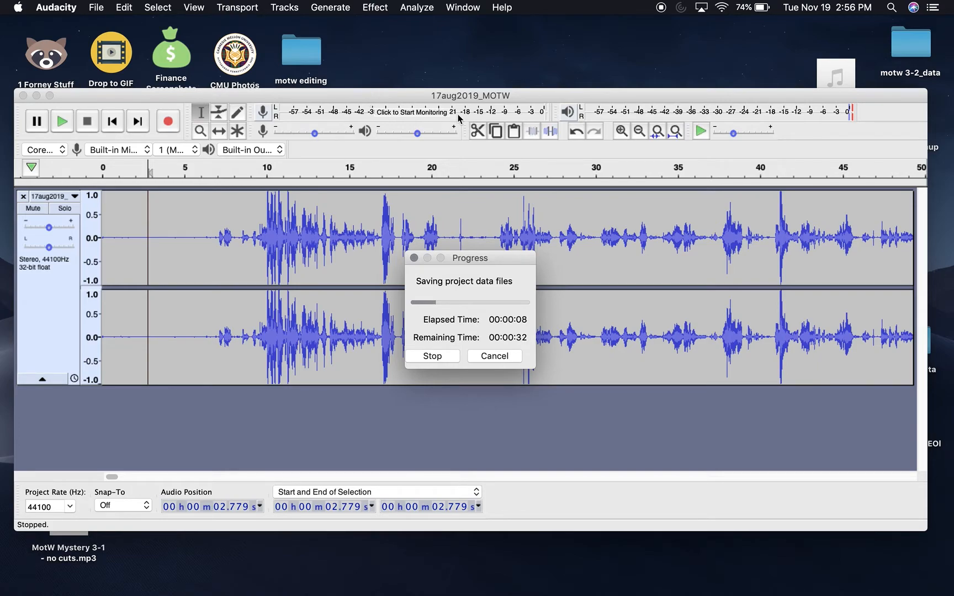
# - Uncover the desktop icons and inspect the file information of the motw editing folder, closing it when done
pyautogui.moveTo(729, 98); pyautogui.dragTo(495, 120)
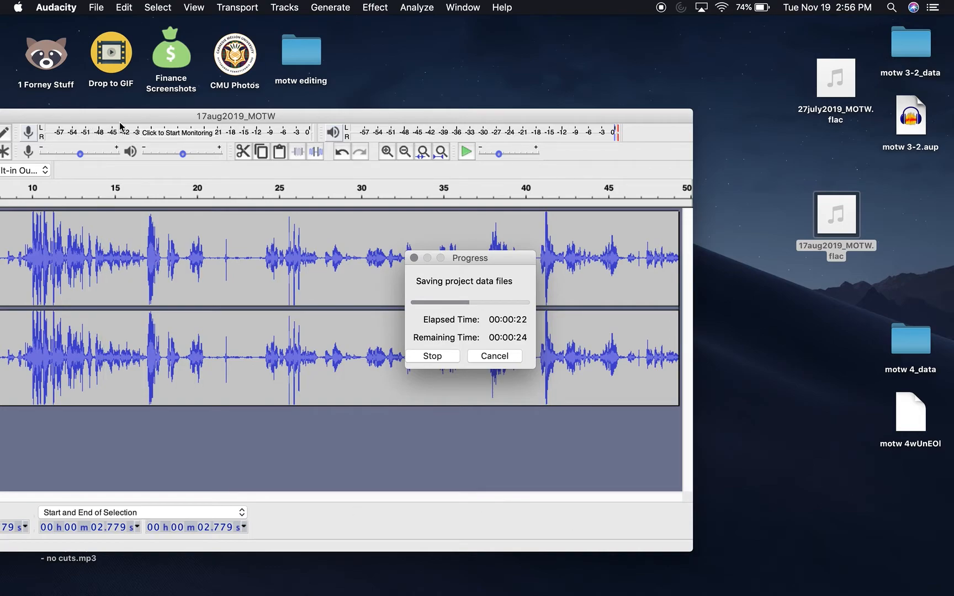
pyautogui.moveTo(122, 118); pyautogui.dragTo(228, 122)
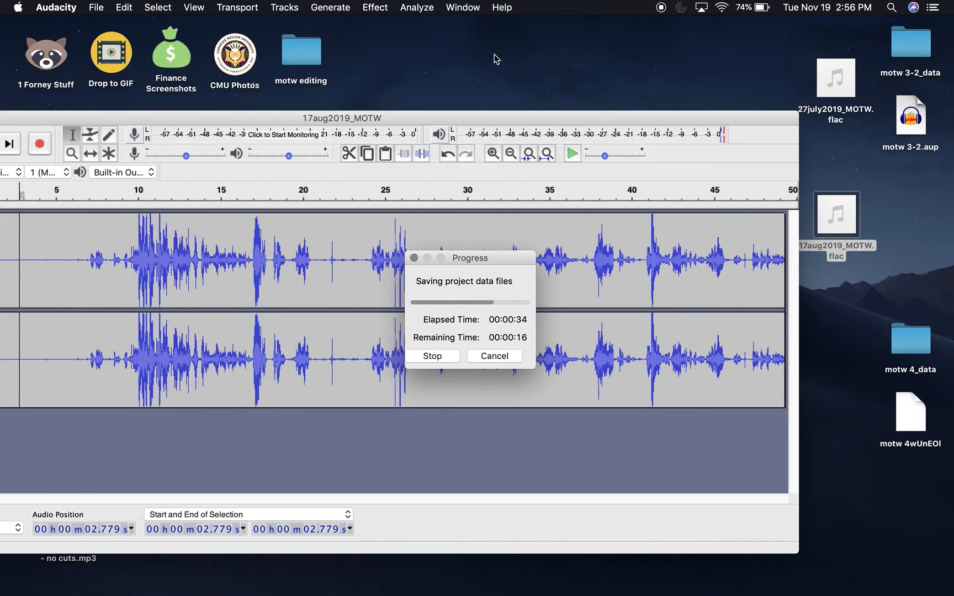
pyautogui.rightClick(304, 59)
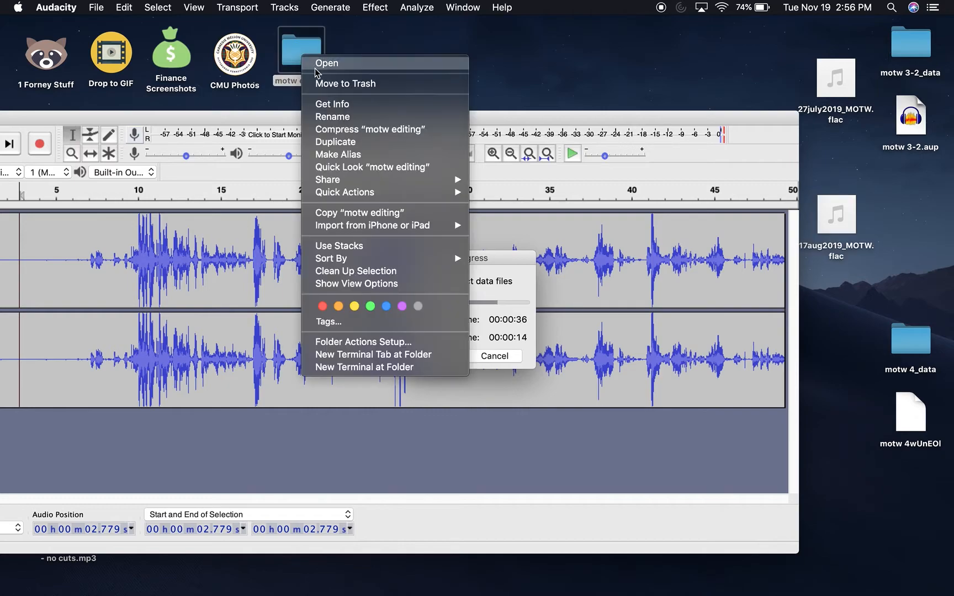
pyautogui.click(325, 103)
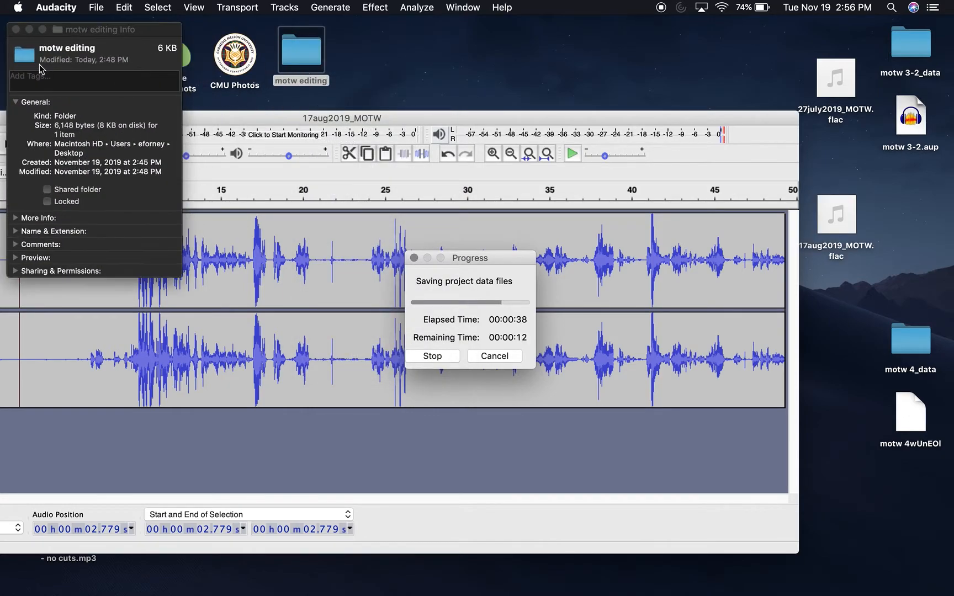
pyautogui.click(25, 60)
pyautogui.click(23, 60)
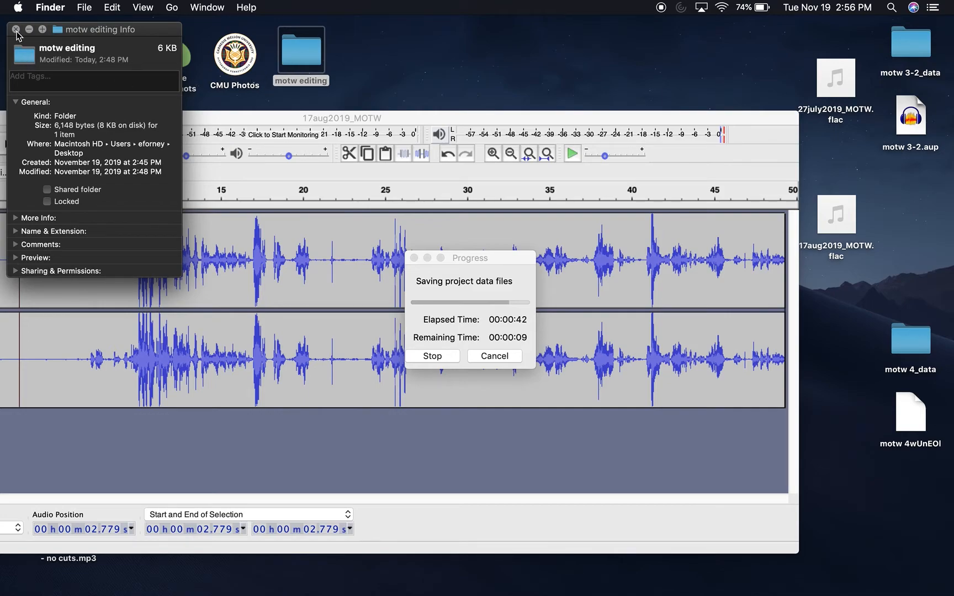
pyautogui.click(16, 29)
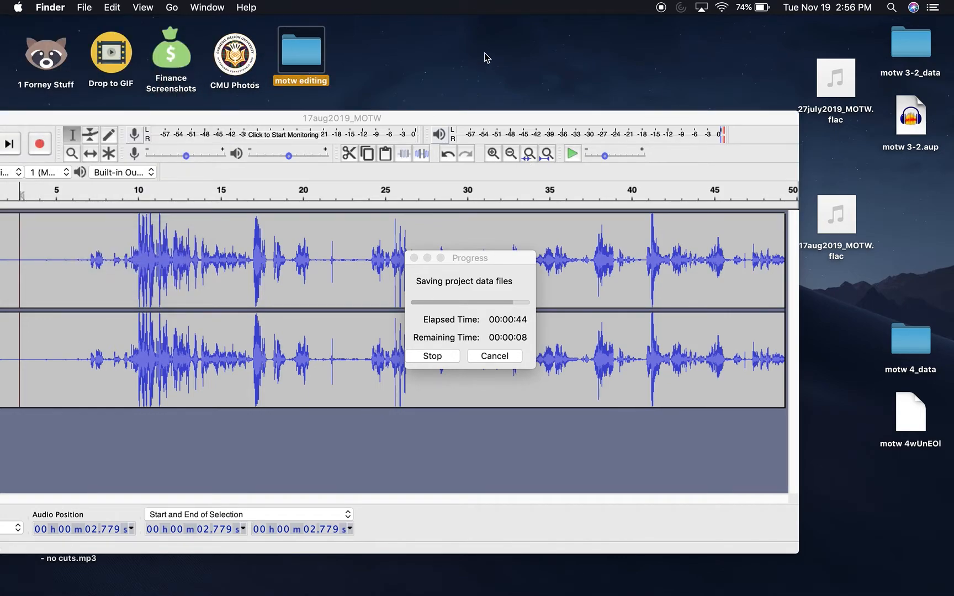
pyautogui.click(447, 121)
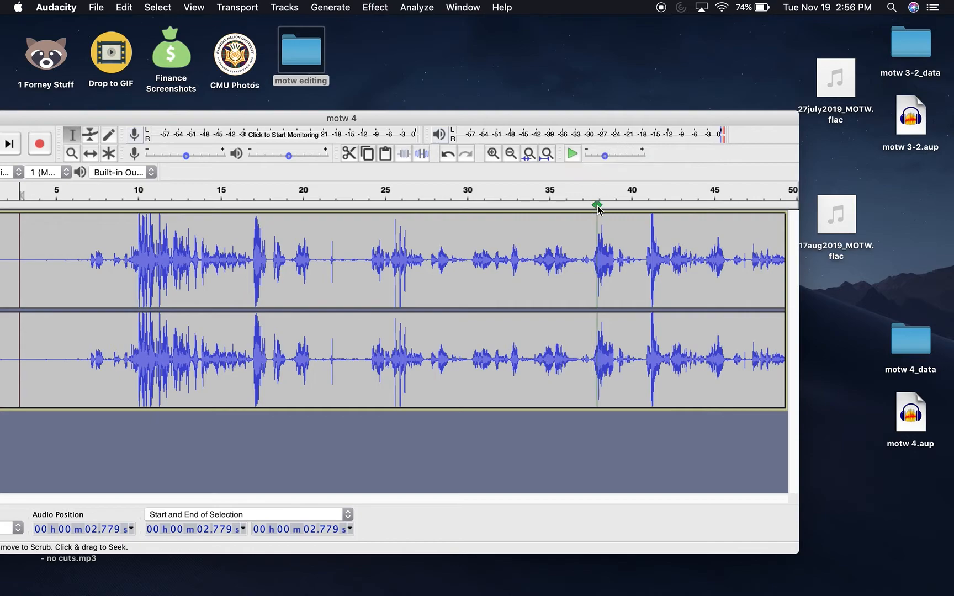
# - Move the motw 4_data folder and motw 4.aup together to just below motw 3-2.aup on the desktop
pyautogui.moveTo(885, 322); pyautogui.dragTo(940, 487)
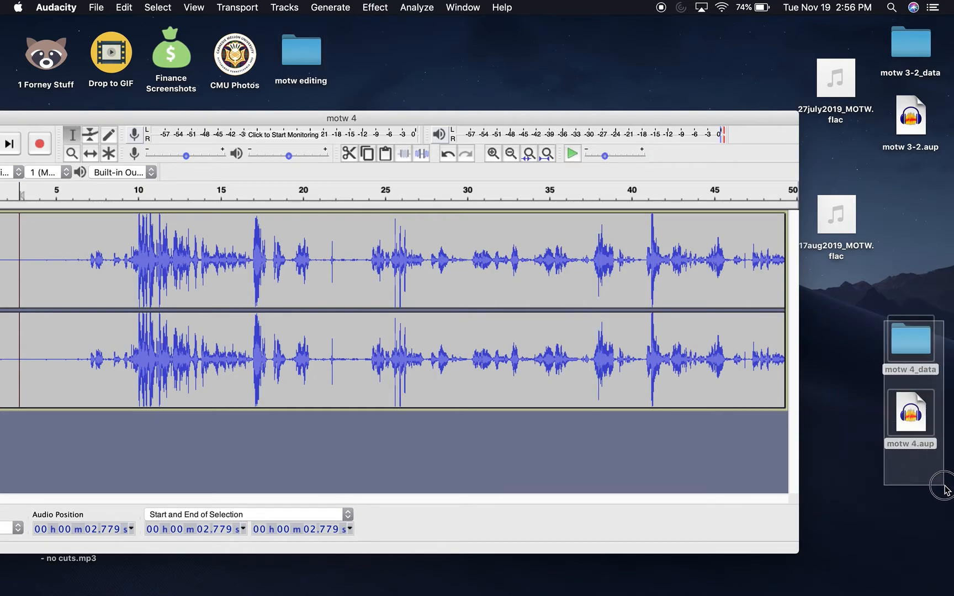
pyautogui.moveTo(924, 414); pyautogui.dragTo(921, 257)
pyautogui.click(855, 305)
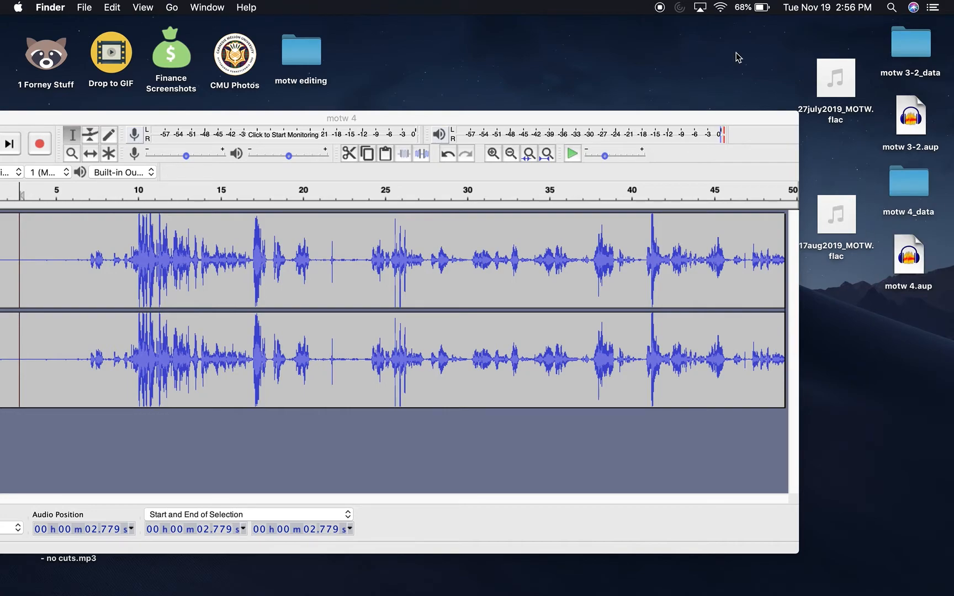
# - Move the project window clear of the desktop files and quit Audacity
pyautogui.moveTo(634, 120); pyautogui.dragTo(566, 150)
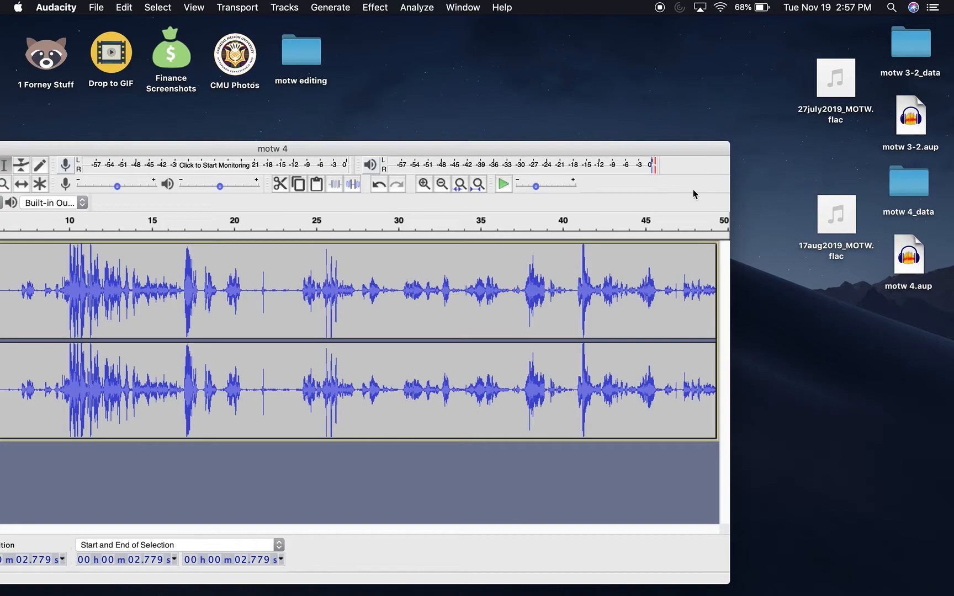
pyautogui.click(71, 11)
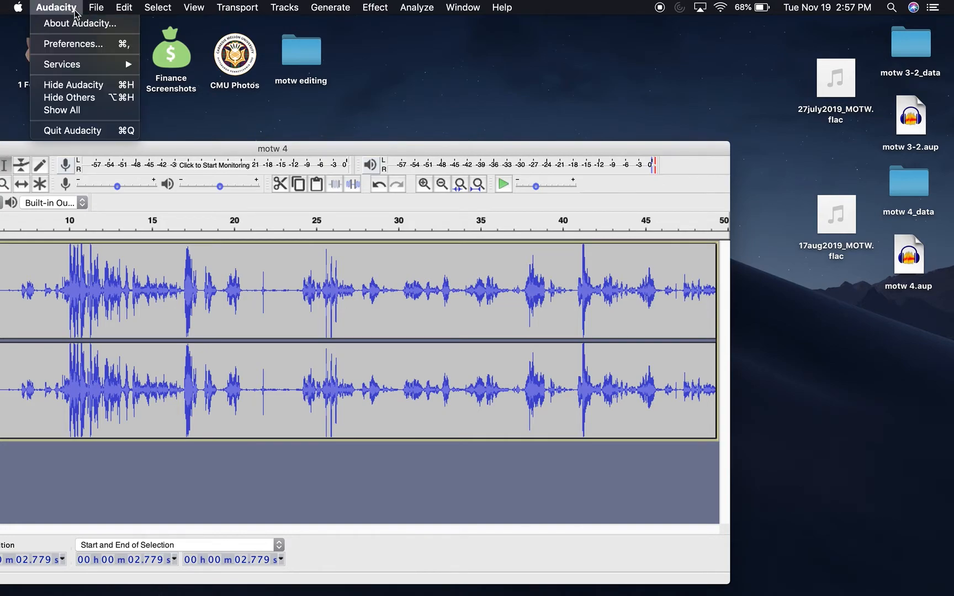
pyautogui.click(65, 131)
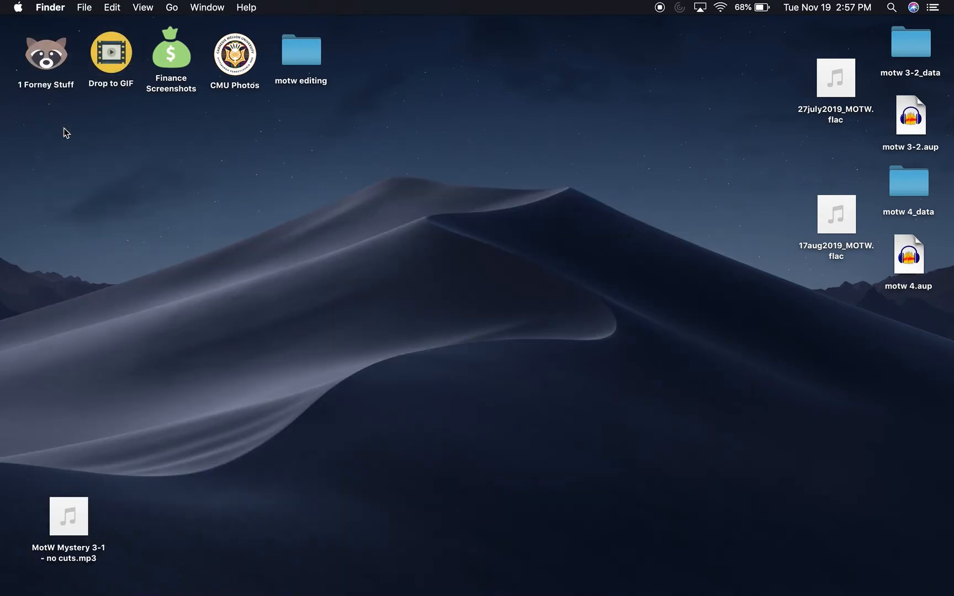
# - Move 17aug2019_MOTW.flac and 27july2019_MOTW.flac side by side, away from the project files on the desktop
pyautogui.moveTo(824, 212); pyautogui.dragTo(544, 39)
pyautogui.moveTo(835, 78); pyautogui.dragTo(642, 45)
pyautogui.click(701, 149)
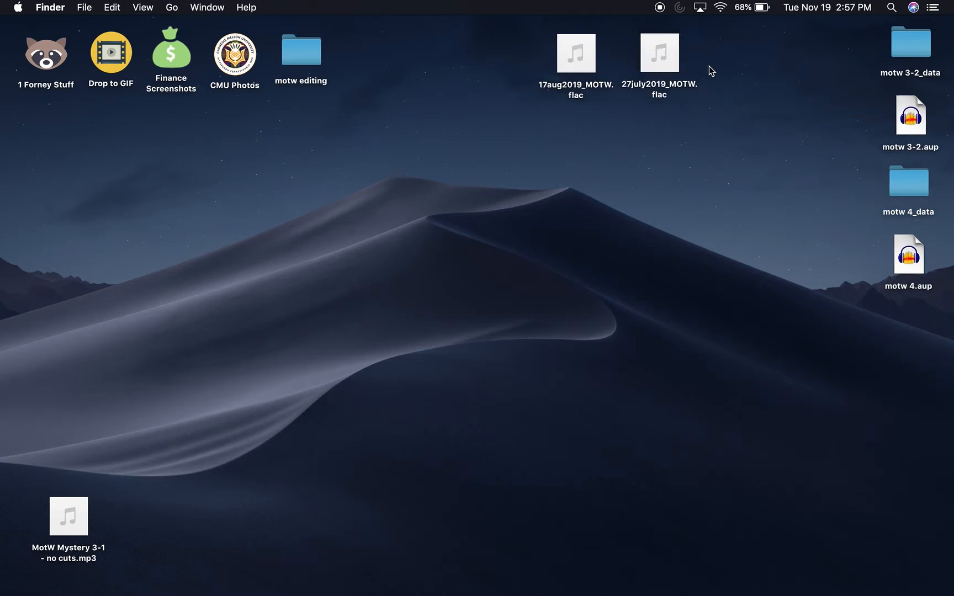
# - Open the motw 4.aup project in Audacity from the desktop and select its motw 4_data folder
pyautogui.moveTo(577, 69)
pyautogui.doubleClick(907, 262)
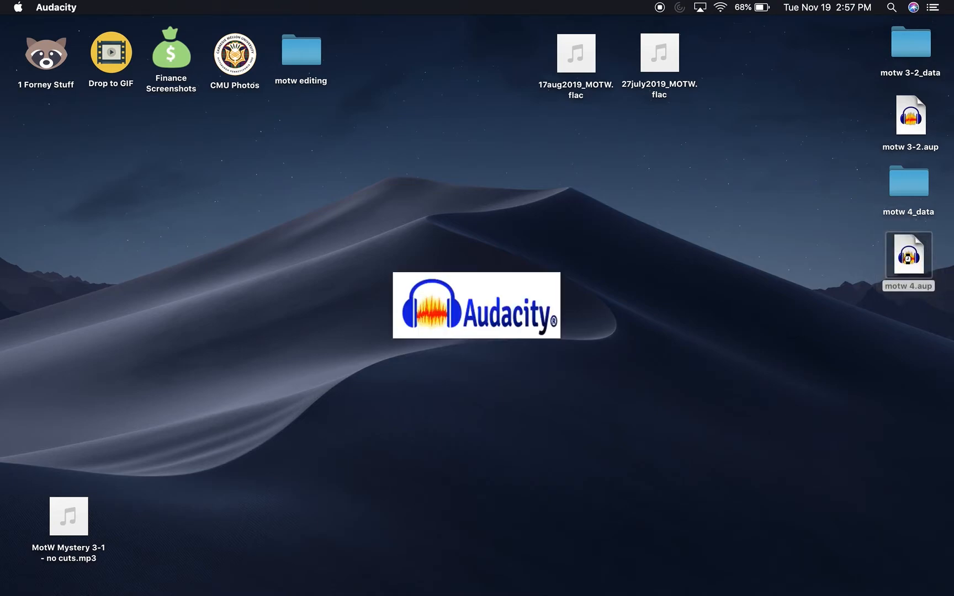
pyautogui.click(905, 180)
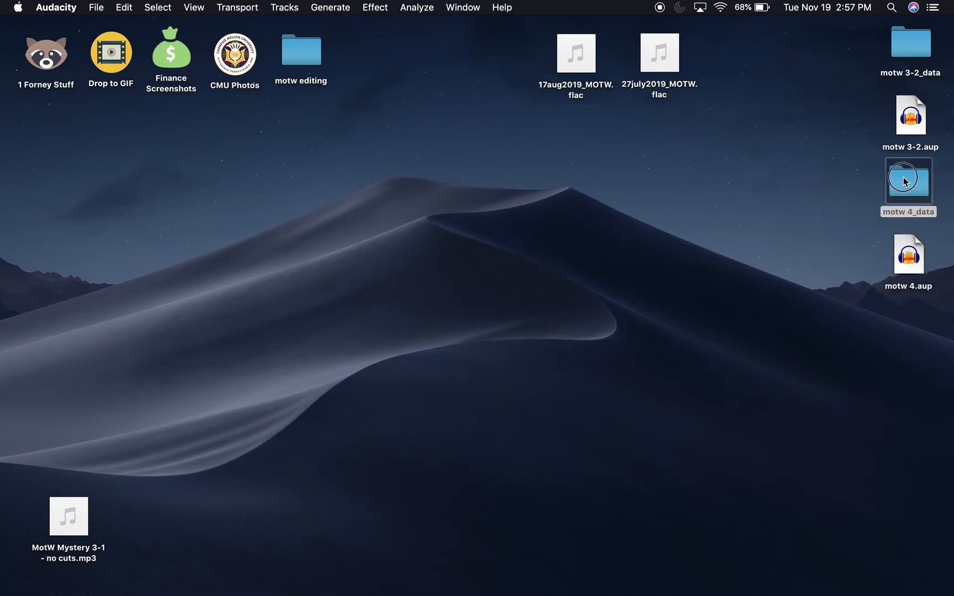
# - View the contents of the motw 4_data folder, close its window, and enlarge the motw 4 project window
pyautogui.doubleClick(906, 180)
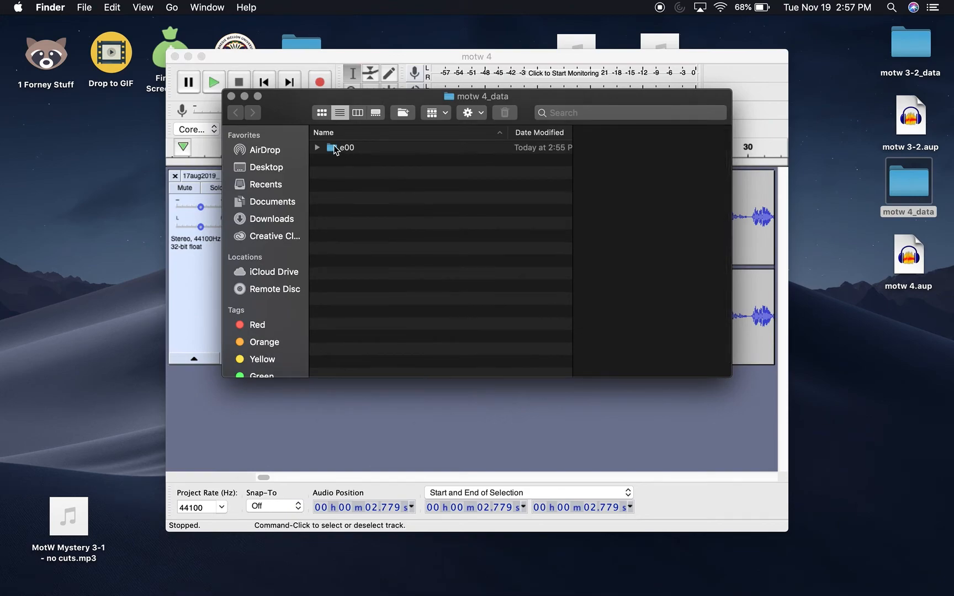
pyautogui.click(231, 96)
pyautogui.moveTo(248, 58); pyautogui.dragTo(125, 50)
pyautogui.moveTo(666, 398); pyautogui.dragTo(924, 407)
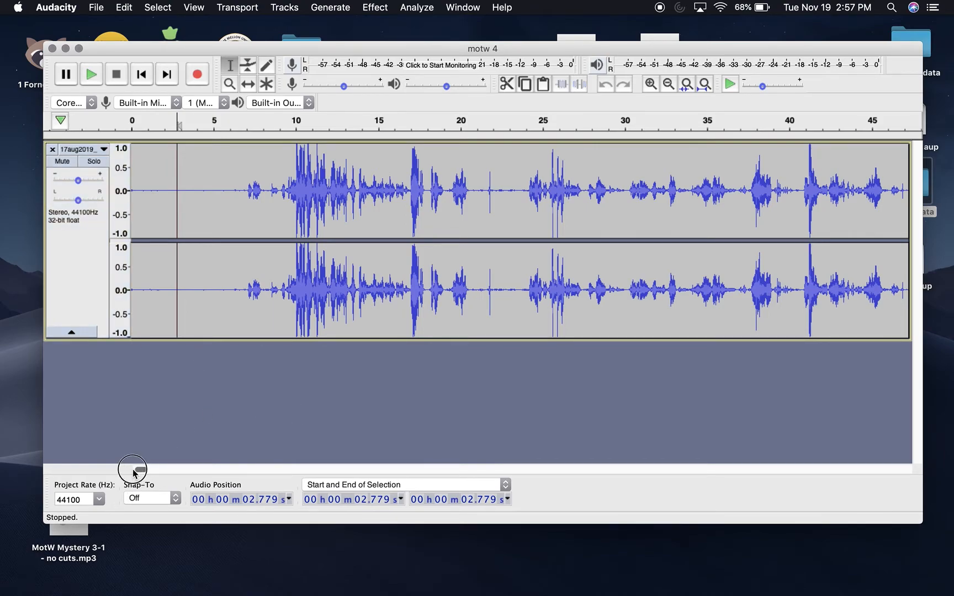
# - Select about the first 5.2 seconds of the track, before the speech begins
pyautogui.hscroll(3, 92, 450)
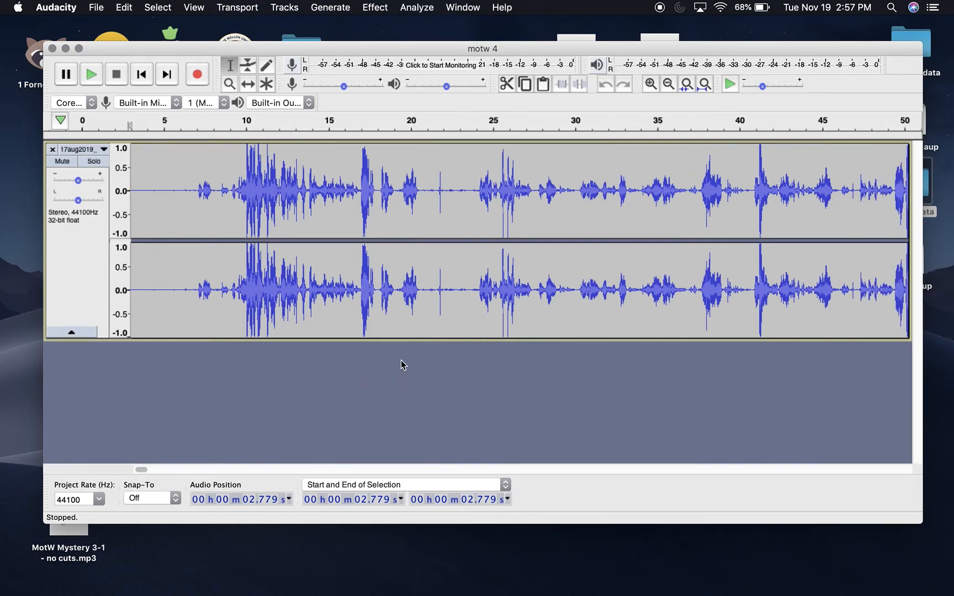
pyautogui.hscroll(-3, 162, 285)
pyautogui.moveTo(217, 286); pyautogui.dragTo(109, 288)
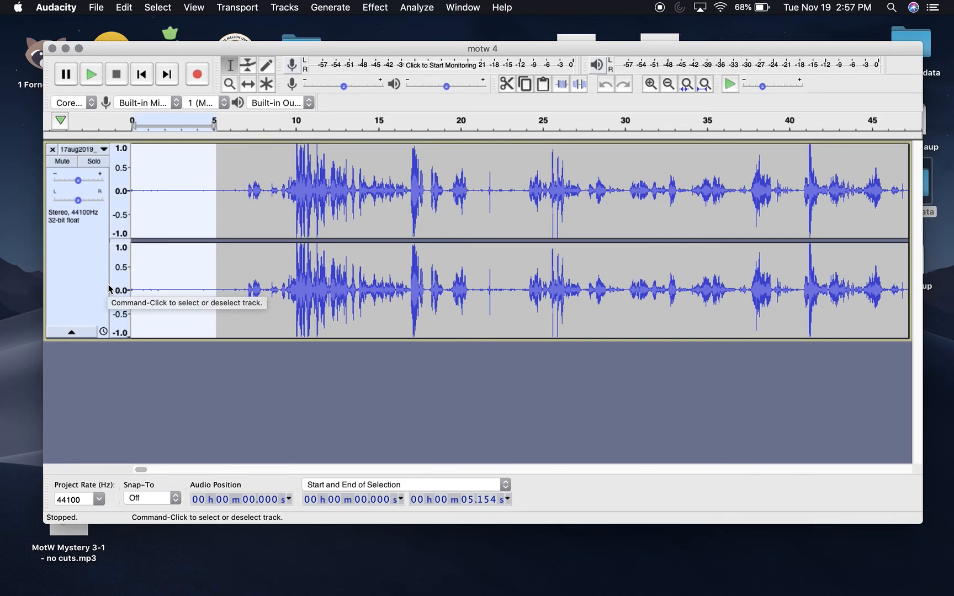
# - Raise the system volume and play the selected opening to listen for background noise
pyautogui.press('XF86AudioRaiseVolume')
pyautogui.press('XF86AudioRaiseVolume')
pyautogui.press('XF86AudioRaiseVolume')
pyautogui.press('XF86AudioRaiseVolume')
pyautogui.press('XF86AudioRaiseVolume')
pyautogui.press('XF86AudioRaiseVolume')
pyautogui.press('XF86AudioRaiseVolume')
pyautogui.press('space')
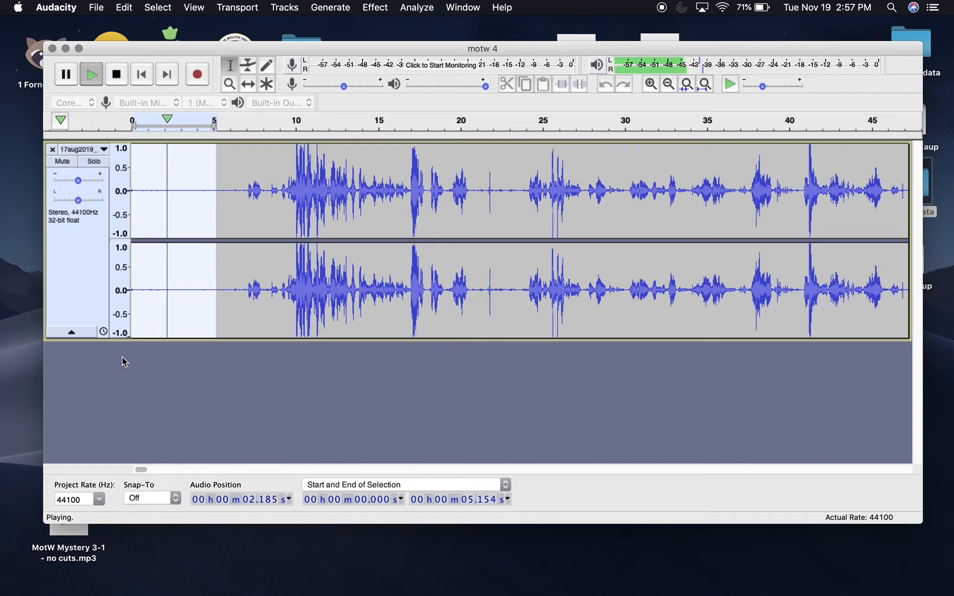
pyautogui.press('space')
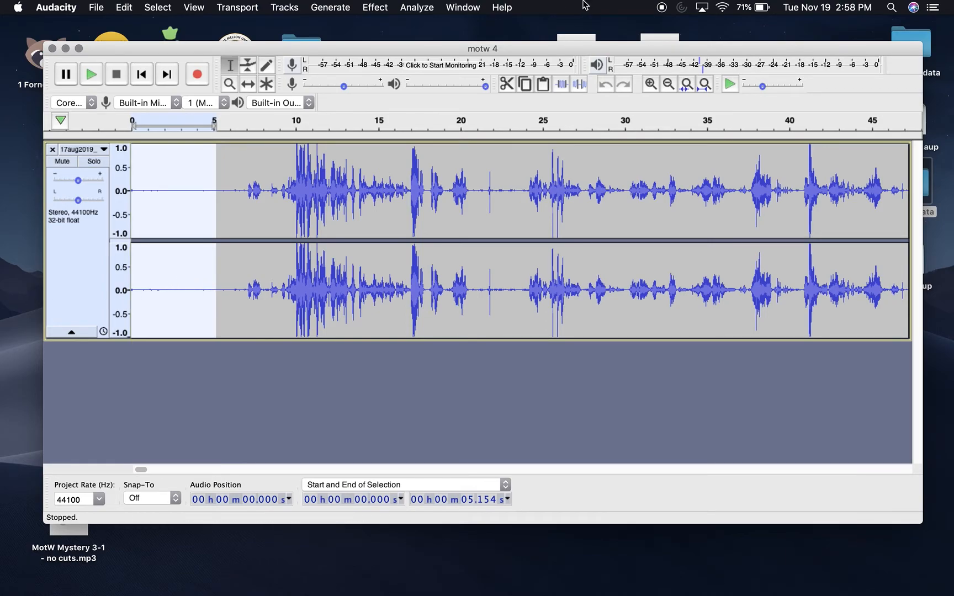
# - Capture a noise profile from the selected opening with the Noise Reduction effect
pyautogui.click(370, 11)
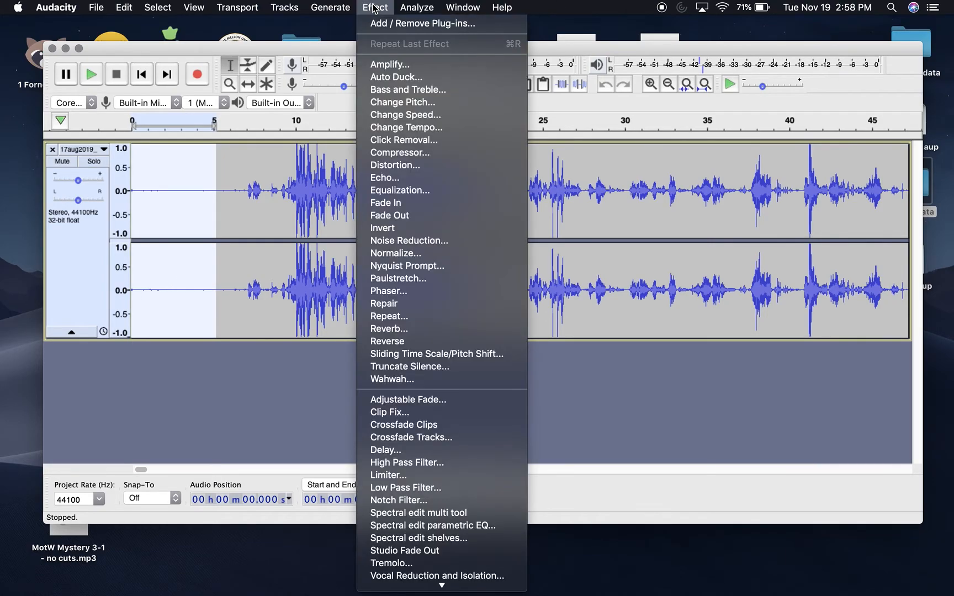
pyautogui.click(419, 243)
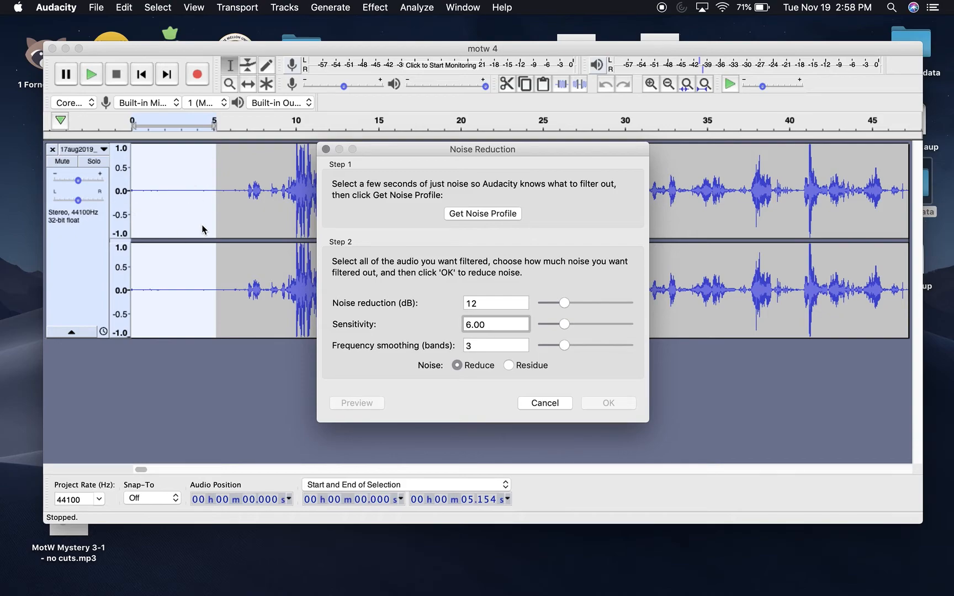
pyautogui.click(465, 214)
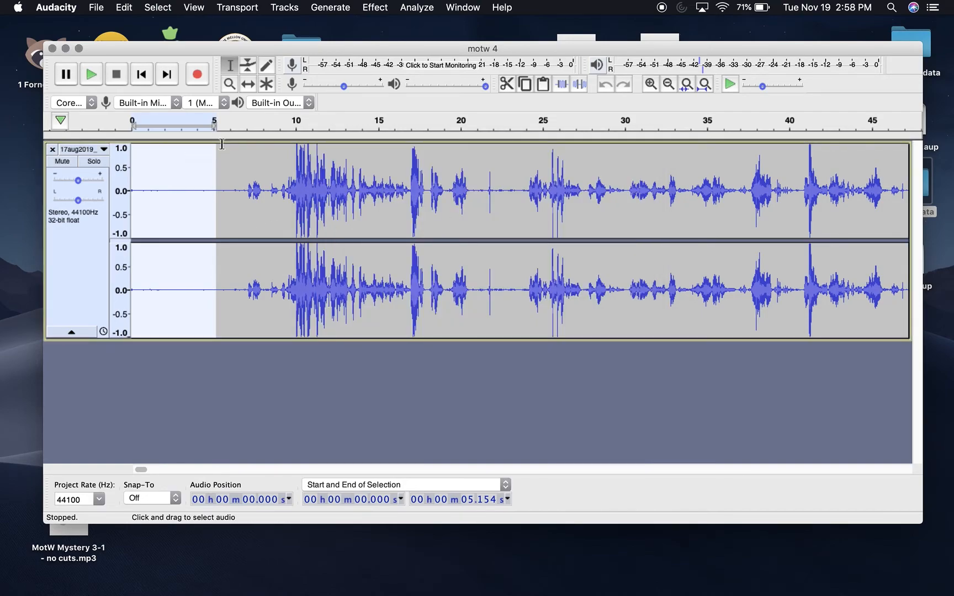
# - Apply Noise Reduction to the entire track with 12 dB reduction, sensitivity 6.00 and 3 frequency smoothing bands, using the Reduce option
pyautogui.click(238, 227)
pyautogui.press('super+a')
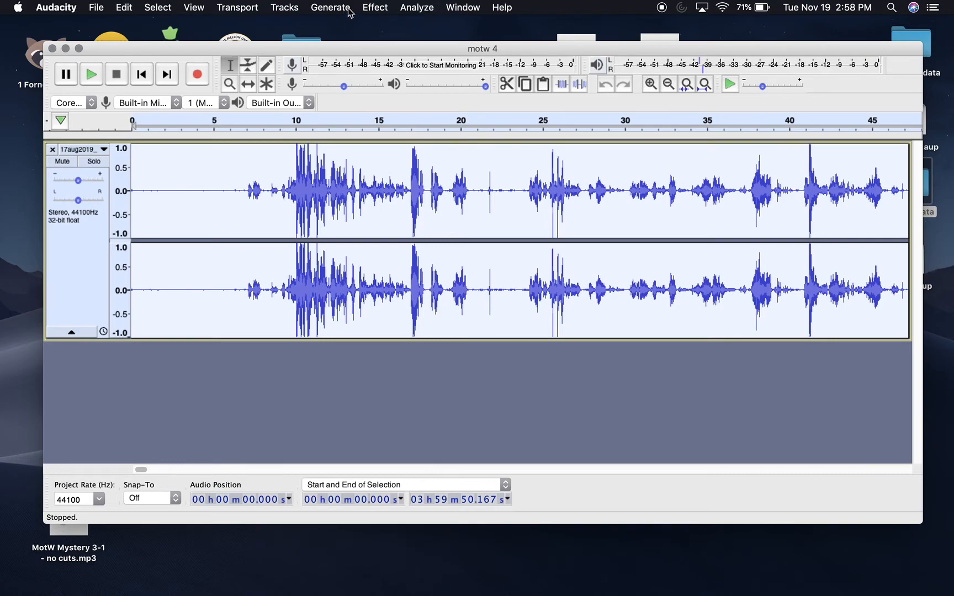
pyautogui.click(376, 8)
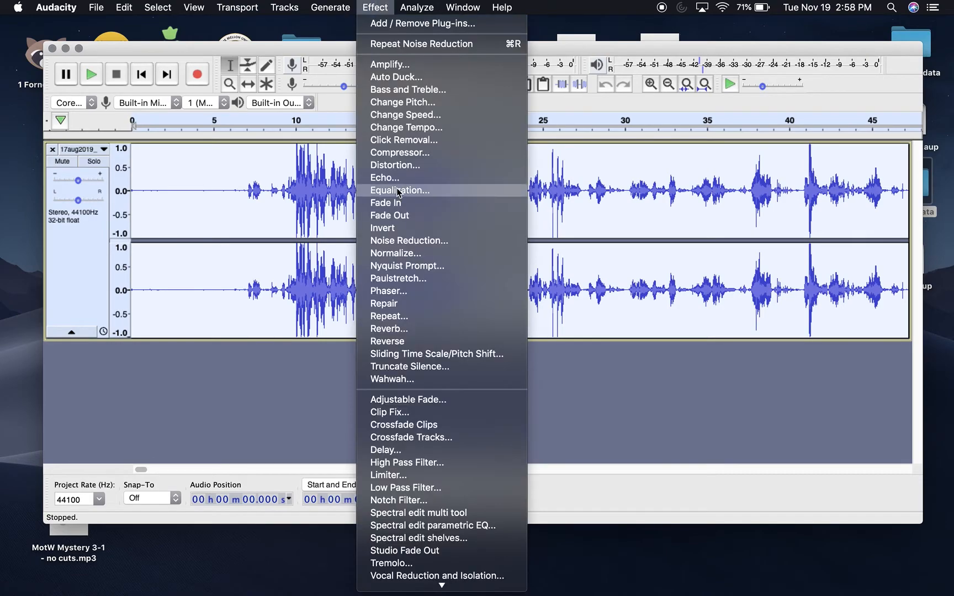
pyautogui.click(417, 241)
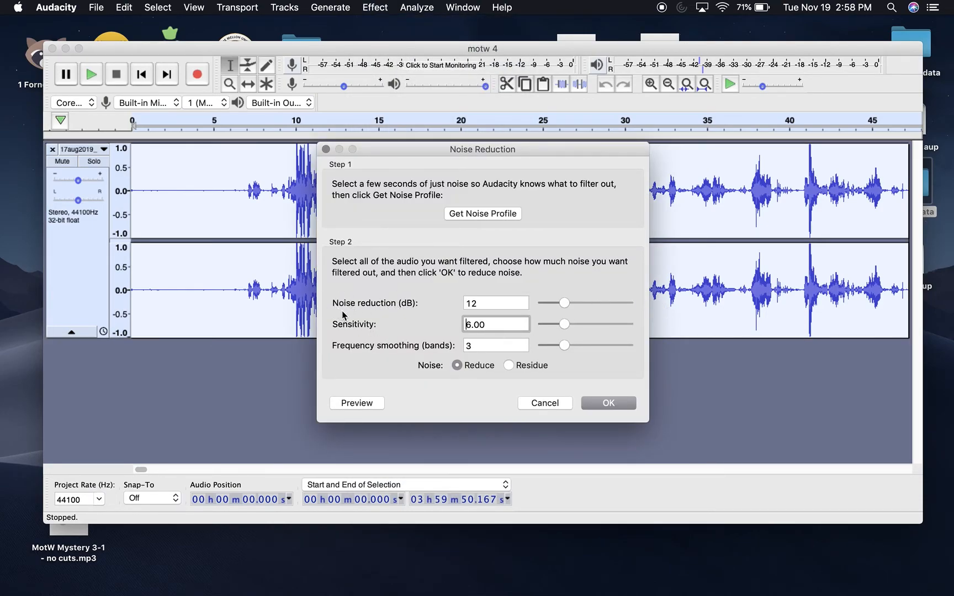
pyautogui.click(494, 306)
pyautogui.click(494, 323)
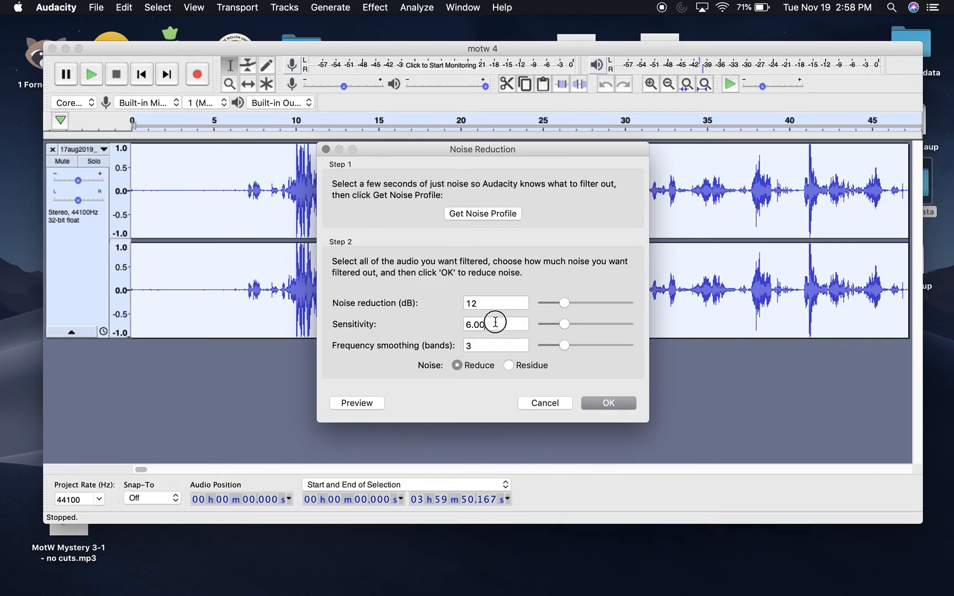
pyautogui.click(488, 304)
pyautogui.click(494, 324)
pyautogui.click(495, 348)
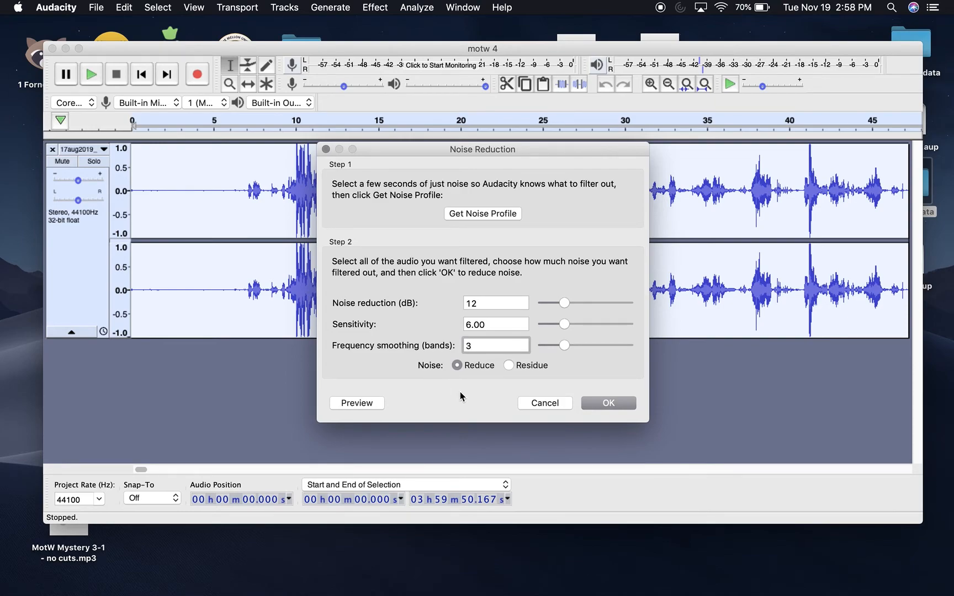
pyautogui.click(616, 405)
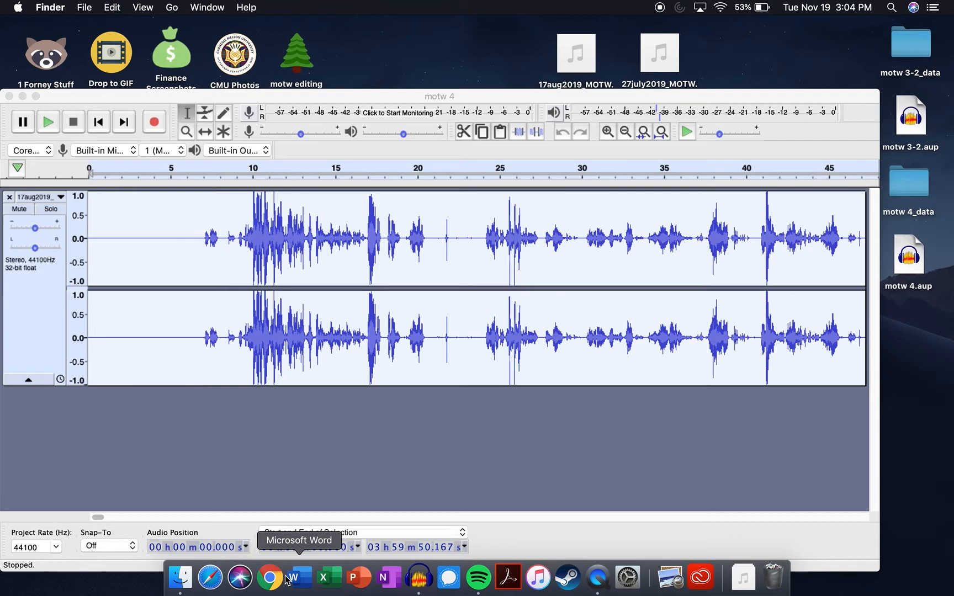
# - Select about the first 5.5 seconds of the noise-reduced track, before the speech begins
pyautogui.click(302, 452)
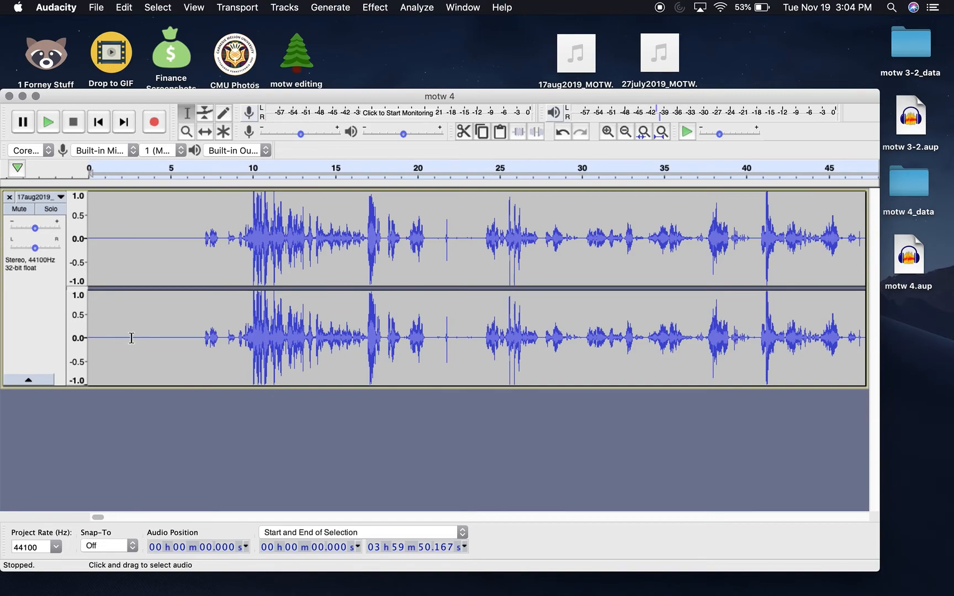
pyautogui.scroll(8, 136, 338)
pyautogui.scroll(10, 132, 337)
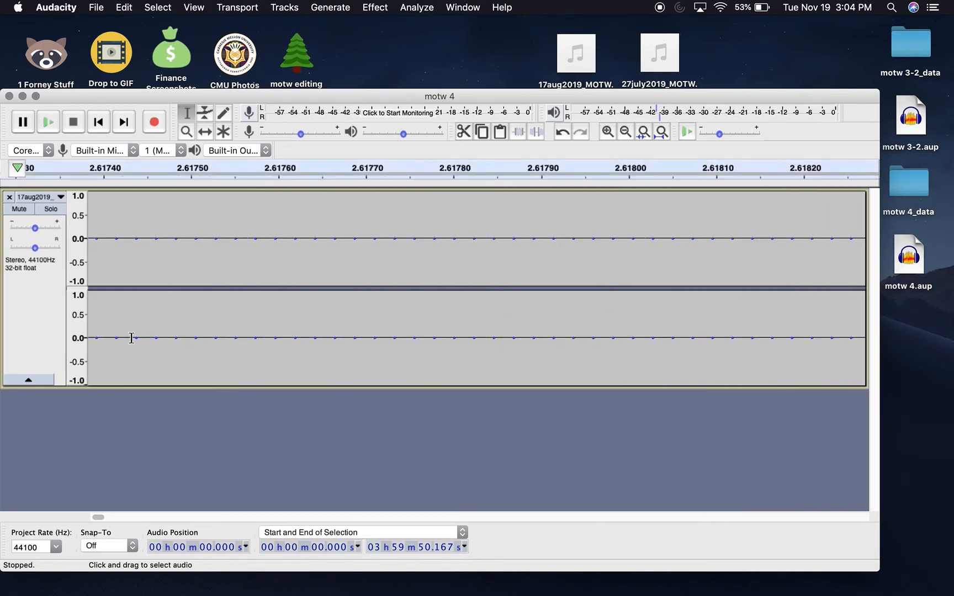
pyautogui.scroll(-6, 131, 338)
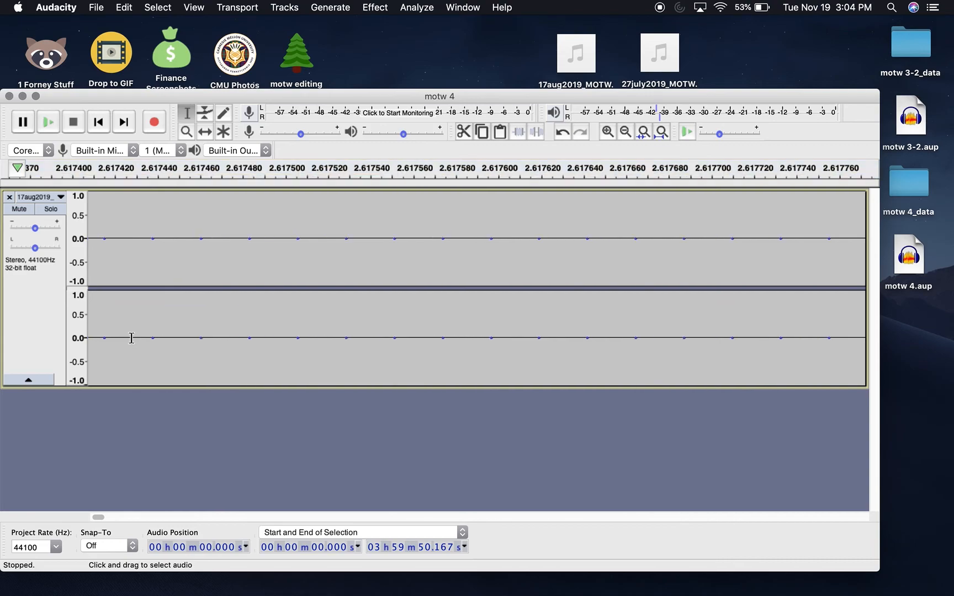
pyautogui.scroll(-15, 132, 338)
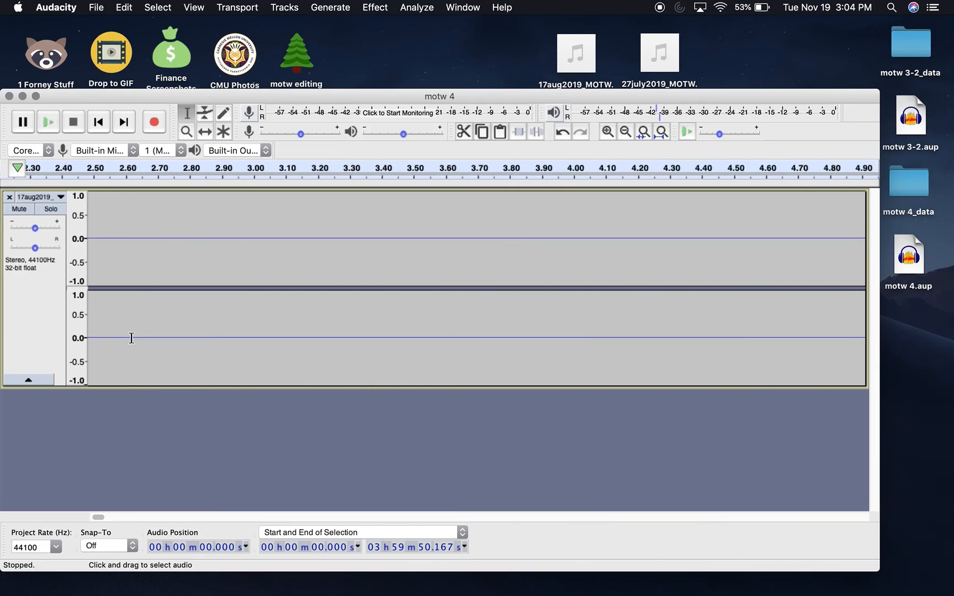
pyautogui.scroll(2, 132, 338)
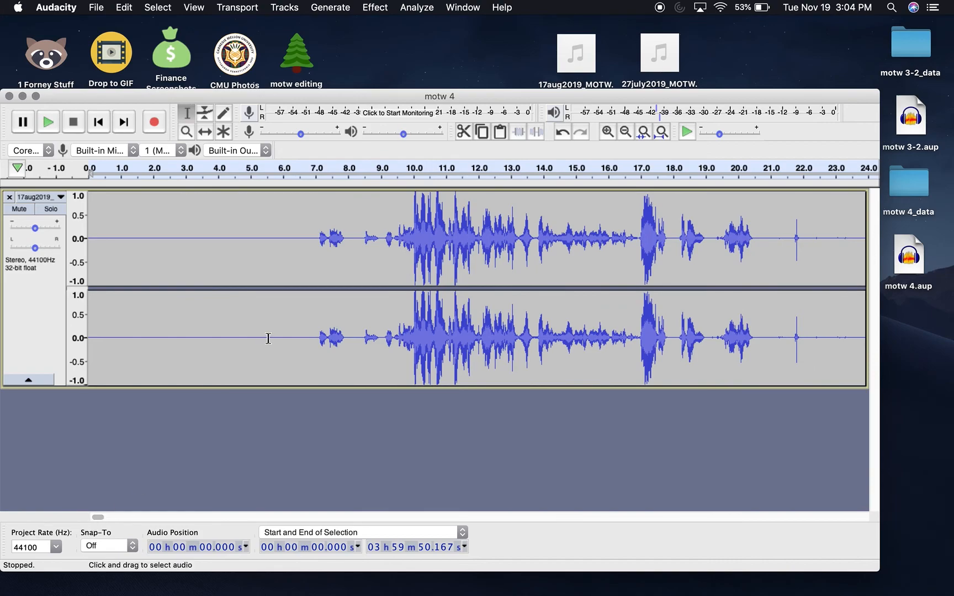
pyautogui.moveTo(267, 337); pyautogui.dragTo(2, 357)
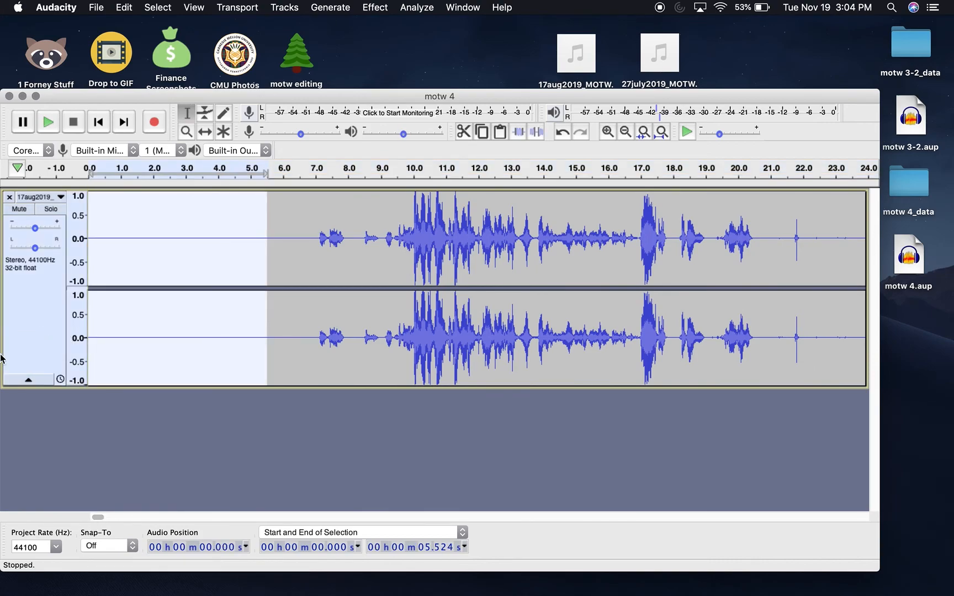
# - Raise the system volume and play the selected opening to check the noise reduction
pyautogui.press('XF86AudioRaiseVolume')
pyautogui.press('XF86AudioRaiseVolume')
pyautogui.press('XF86AudioRaiseVolume')
pyautogui.press('XF86AudioRaiseVolume')
pyautogui.press('XF86AudioRaiseVolume')
pyautogui.press('XF86AudioRaiseVolume')
pyautogui.press('XF86AudioRaiseVolume')
pyautogui.press('XF86AudioRaiseVolume')
pyautogui.press('space')
# - Lower the system volume to a comfortable level for listening to speech
pyautogui.press('XF86AudioLowerVolume')
pyautogui.press('XF86AudioLowerVolume')
pyautogui.press('XF86AudioLowerVolume')
pyautogui.press('XF86AudioLowerVolume')
pyautogui.press('XF86AudioLowerVolume')
pyautogui.press('XF86AudioLowerVolume')
pyautogui.press('XF86AudioLowerVolume')
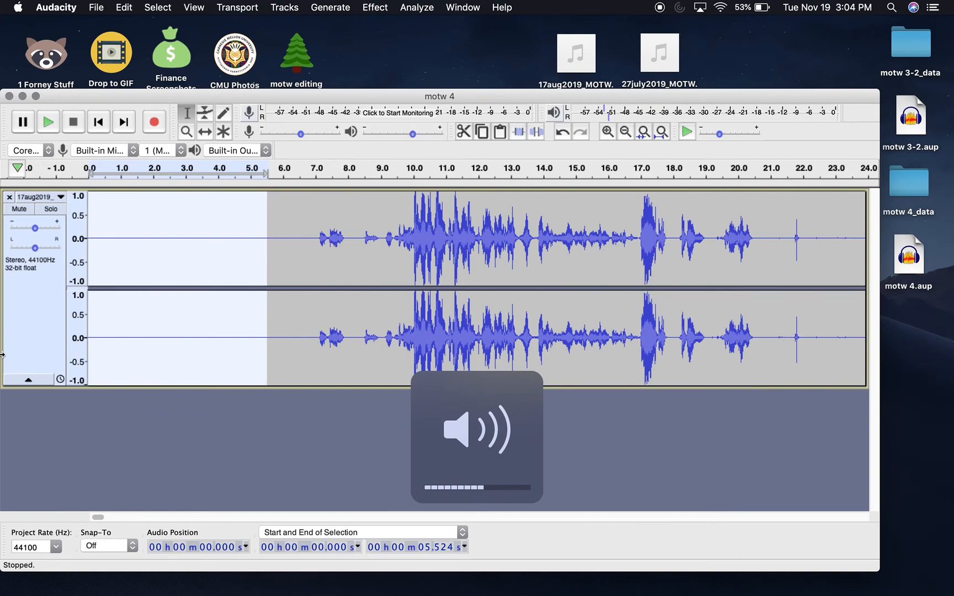
pyautogui.press('XF86AudioRaiseVolume')
pyautogui.press('XF86AudioLowerVolume')
pyautogui.press('XF86AudioLowerVolume')
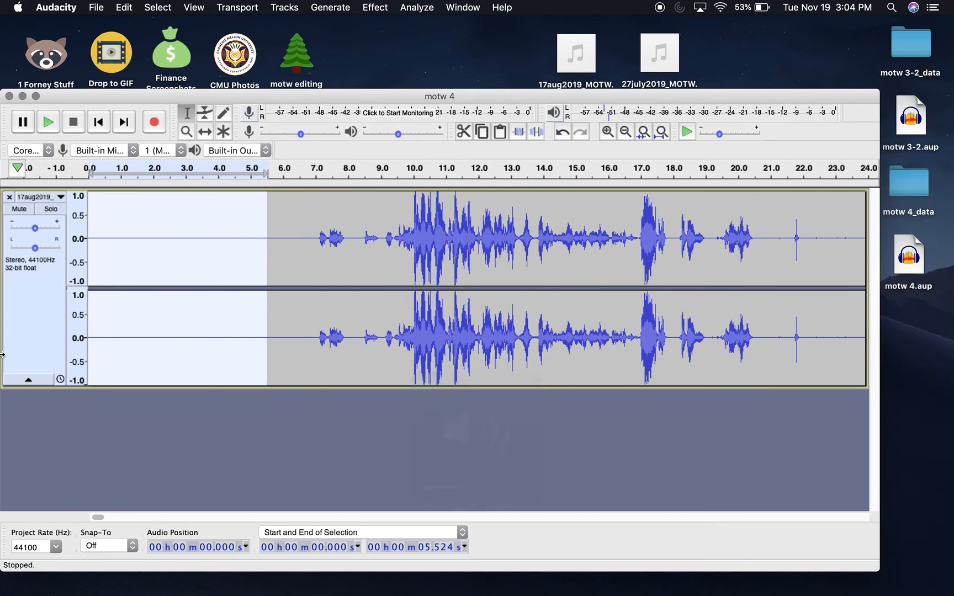
# - Play the track from about 8 seconds to check the speech, and stop playback
pyautogui.click(349, 336)
pyautogui.press('space')
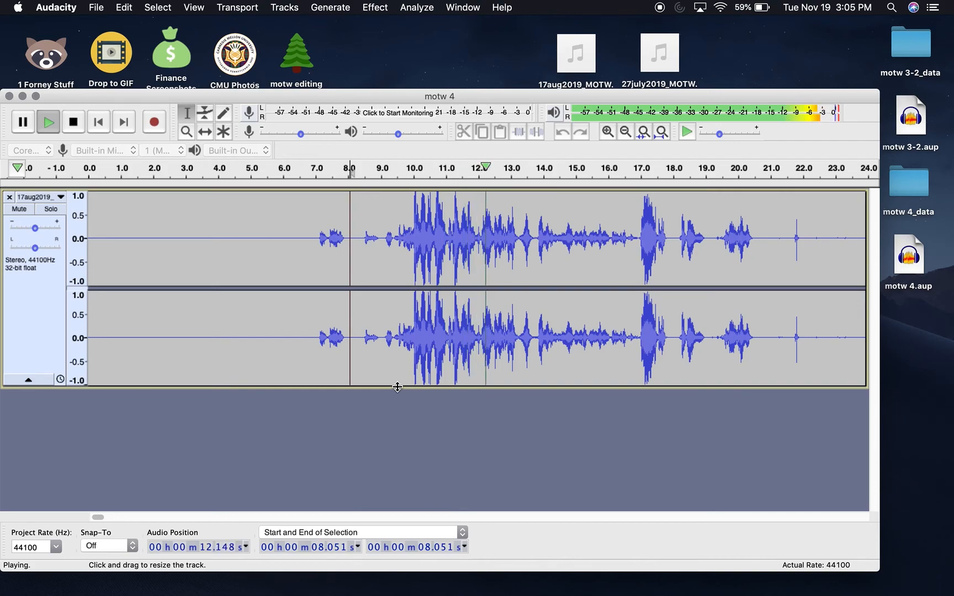
pyautogui.press('space')
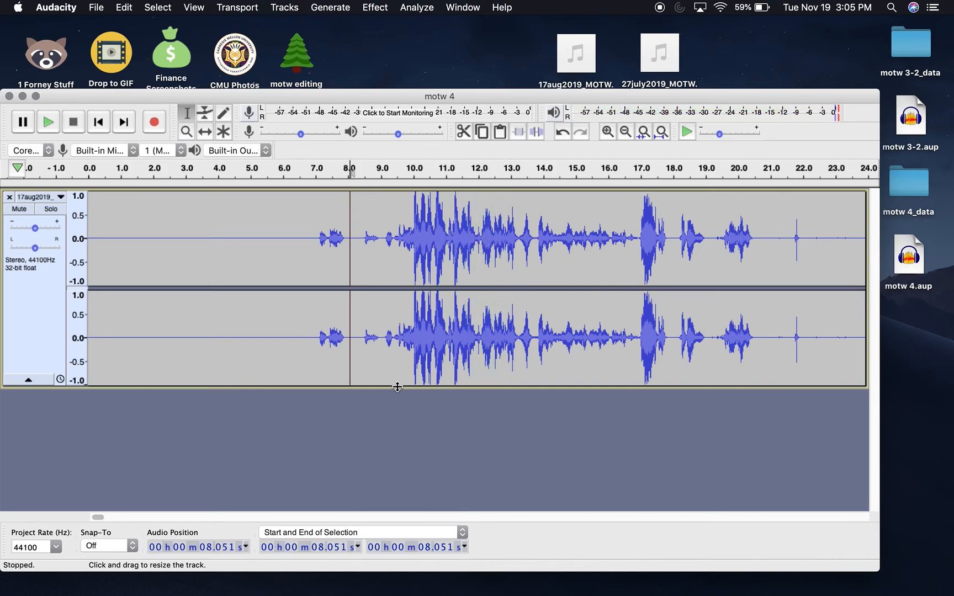
# - Play the quiet opening from about 1.2 seconds and stop playback
pyautogui.click(305, 345)
pyautogui.click(126, 339)
pyautogui.press('space')
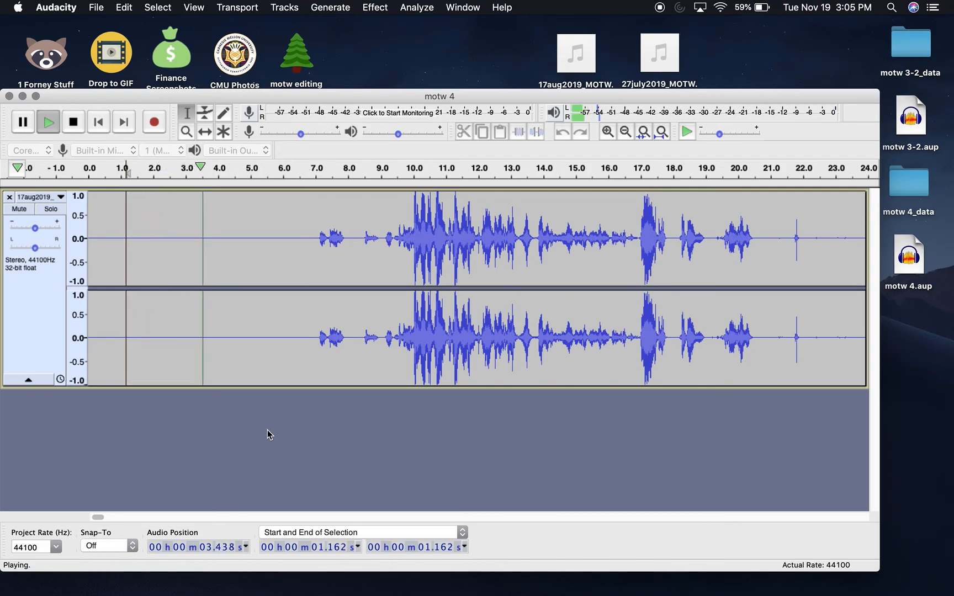
pyautogui.press('space')
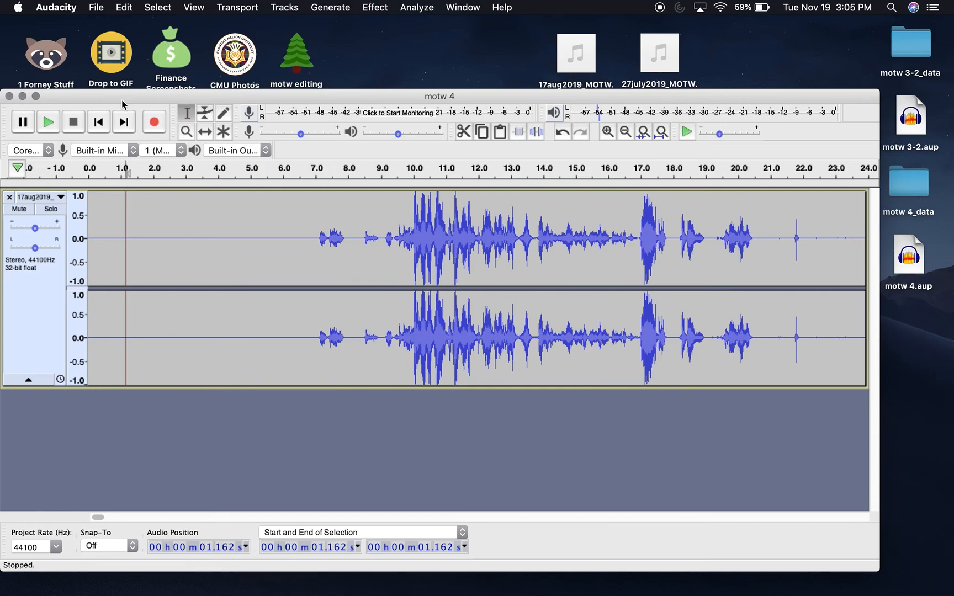
# - Reposition the project window on the desktop and save the motw 4 project
pyautogui.moveTo(108, 93); pyautogui.dragTo(144, 75)
pyautogui.click(96, 7)
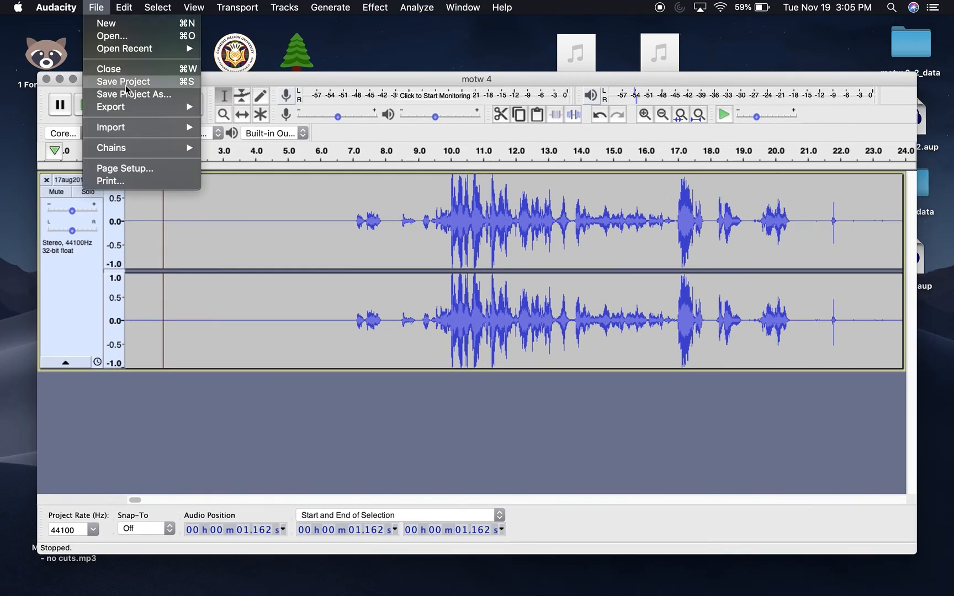
pyautogui.click(128, 83)
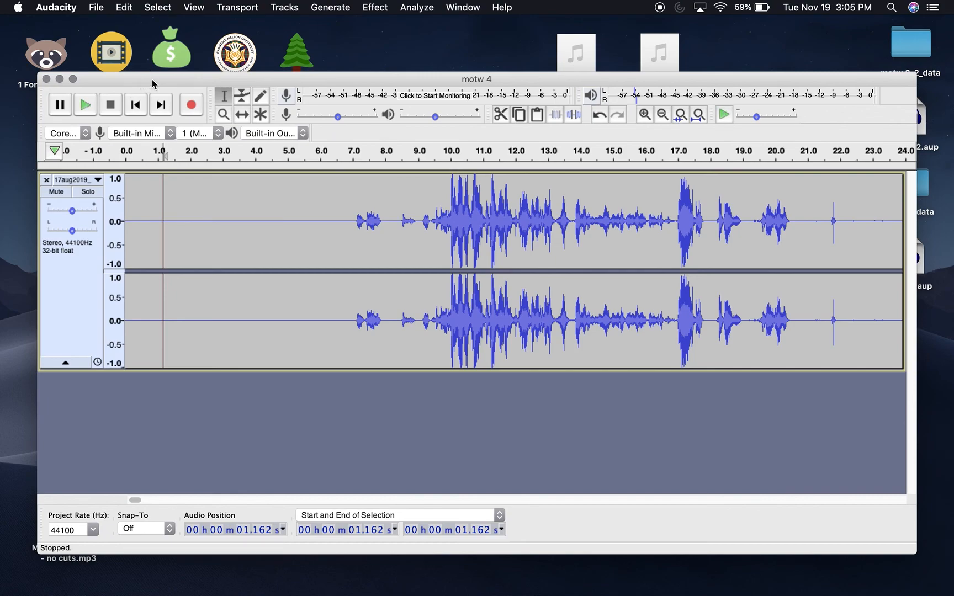
# - Move the project window aside to check the saved files on the desktop, and view the track from about 4:15 to 4:39
pyautogui.moveTo(171, 79); pyautogui.dragTo(136, 79)
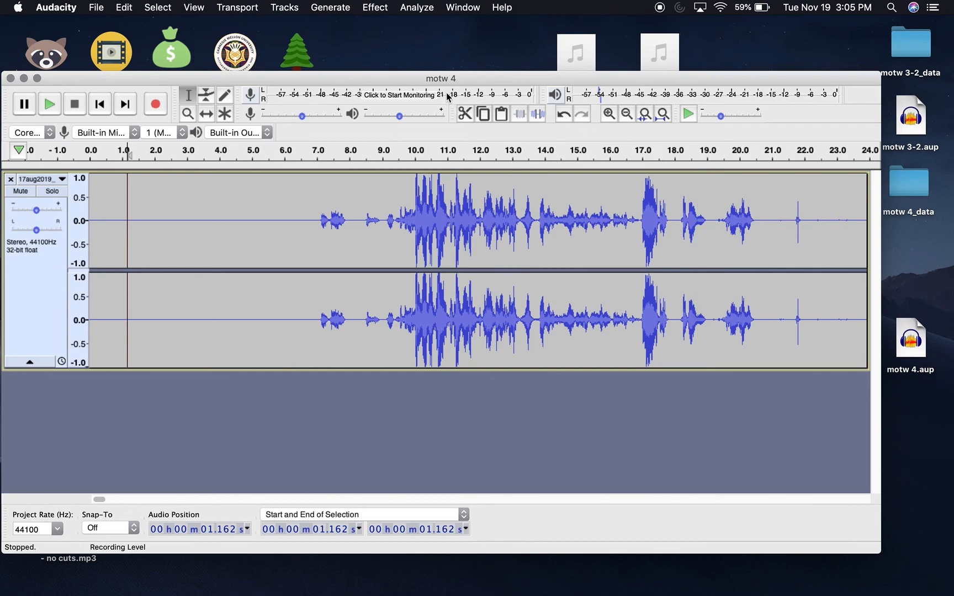
pyautogui.moveTo(470, 84); pyautogui.dragTo(496, 62)
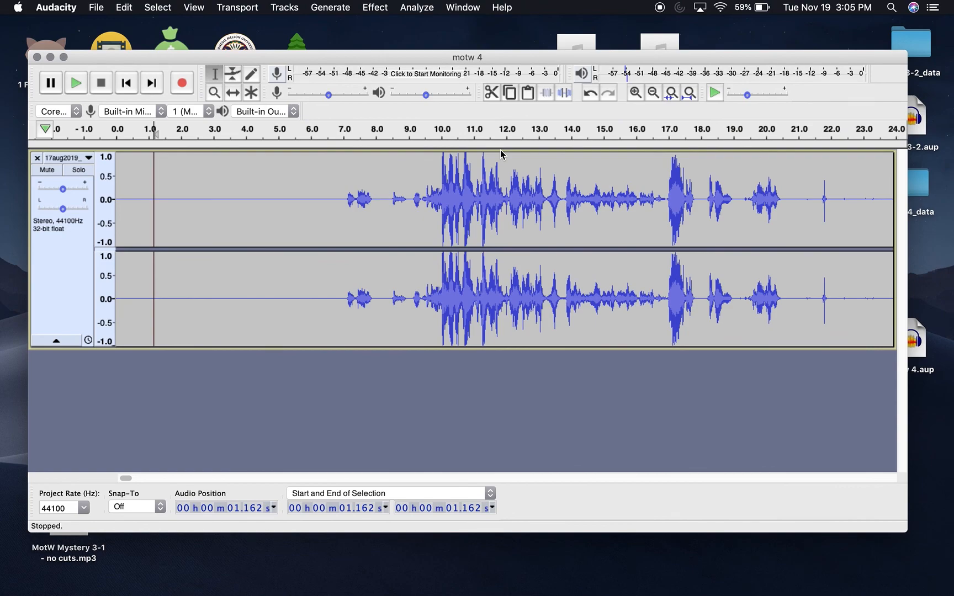
pyautogui.moveTo(126, 479); pyautogui.dragTo(139, 482)
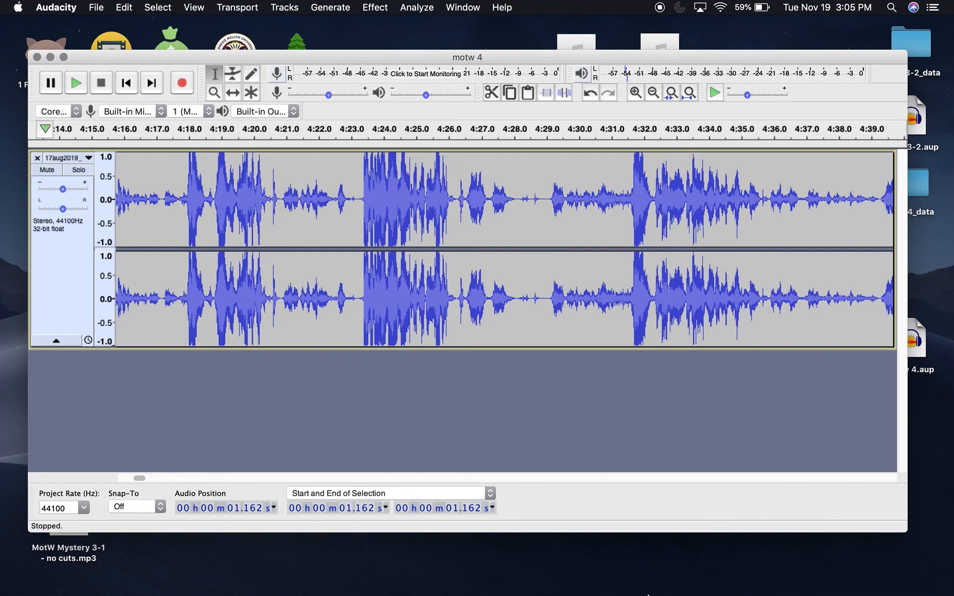
pyautogui.moveTo(647, 594)
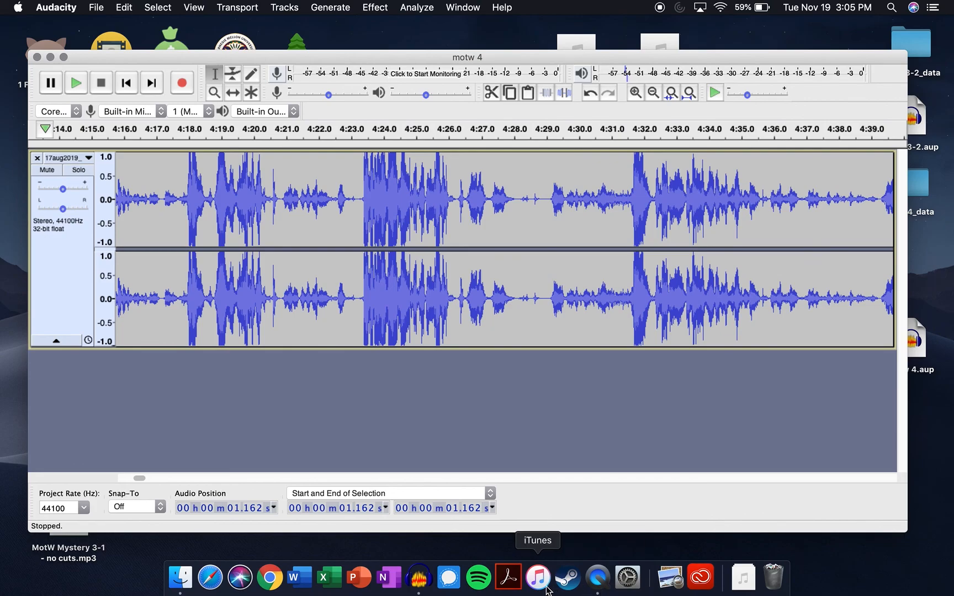
pyautogui.rightClick(596, 586)
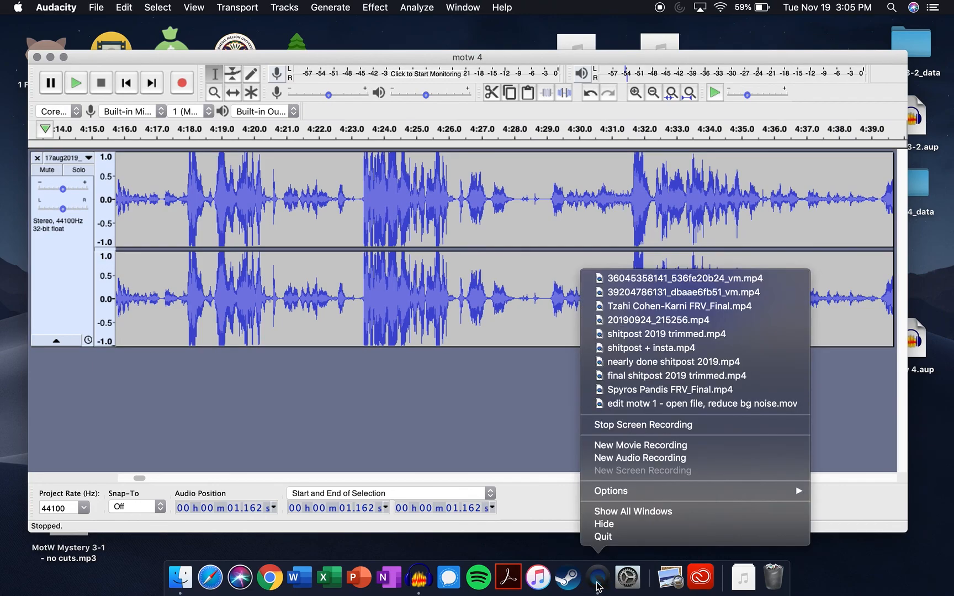